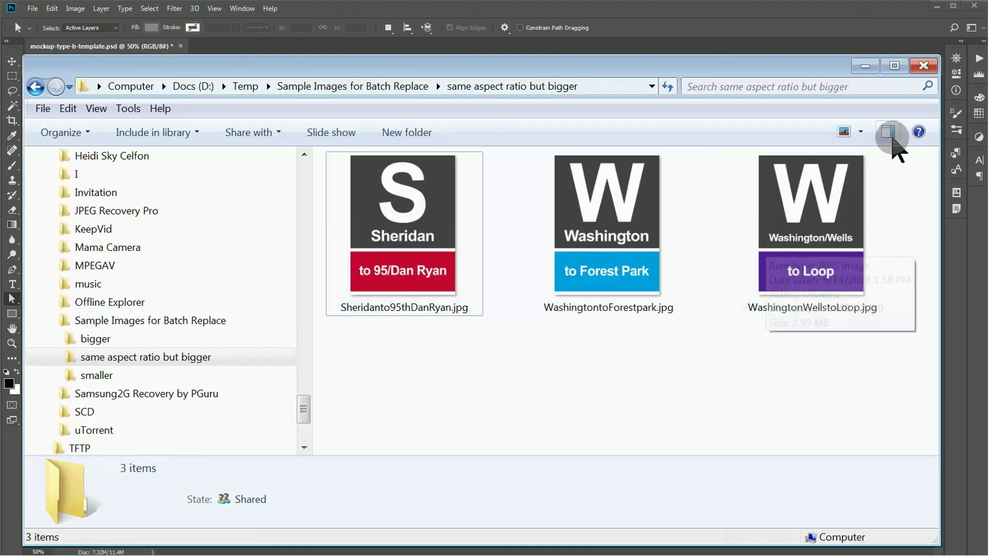
Preview the three 5400 × 7200 sign images, starting with Sheridan, in Explorer's preview pane
{"action": "left_click", "coordinate": [887, 132]}
{"action": "left_click", "coordinate": [464, 238]}
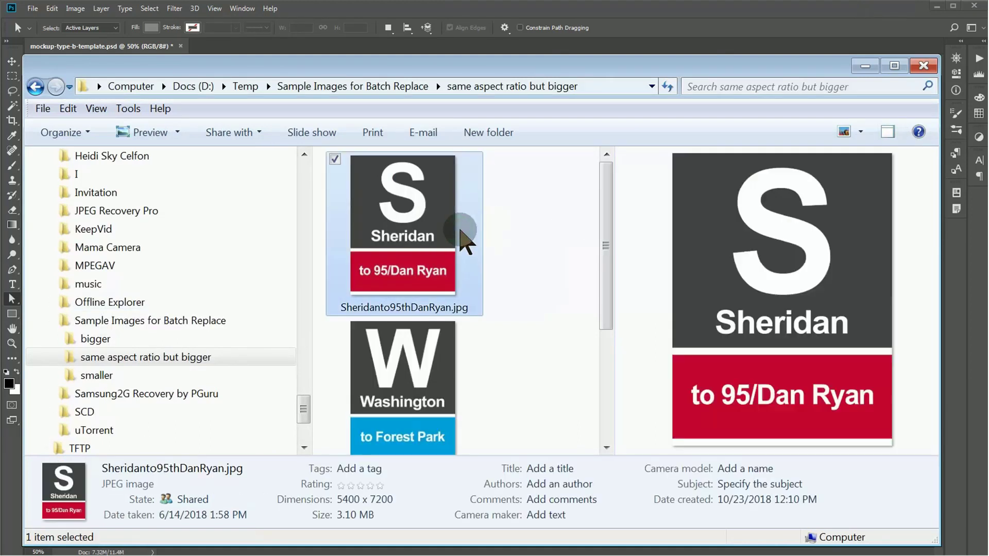
{"action": "key", "text": "Down"}
{"action": "key", "text": "Down"}
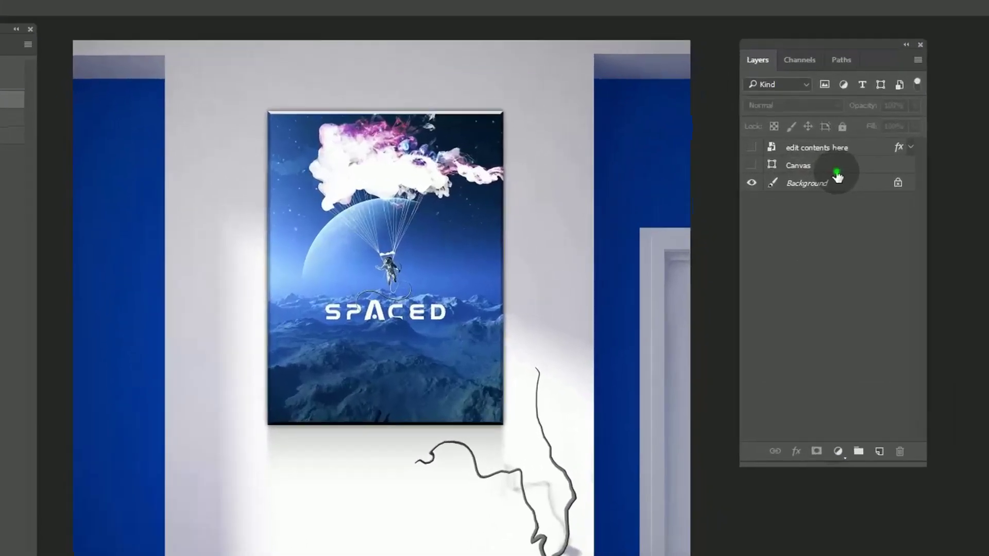
Show the Canvas and 'edit contents here' layers and list the gradient and pattern overlay effects
{"action": "left_click", "coordinate": [808, 165]}
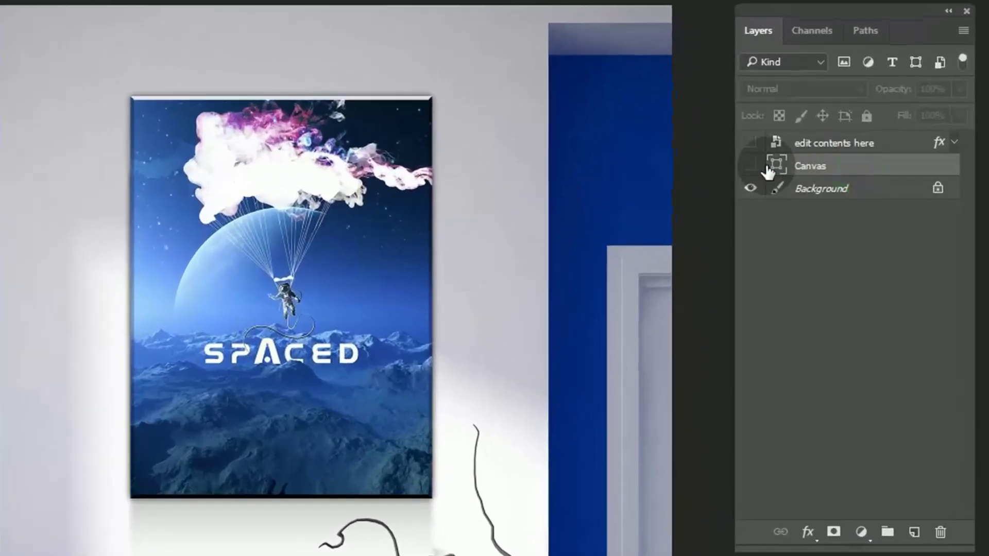
{"action": "left_click", "coordinate": [753, 165]}
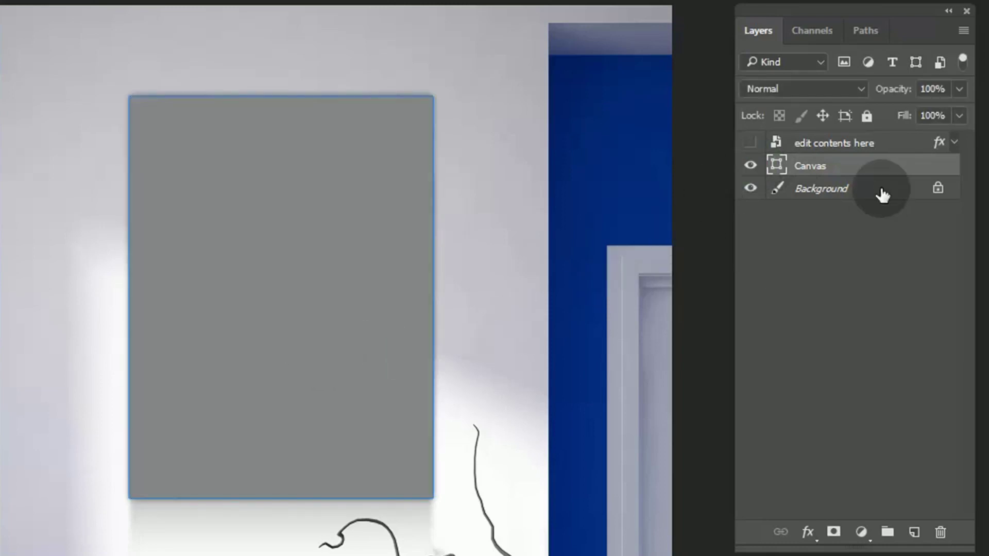
{"action": "left_click", "coordinate": [879, 143]}
{"action": "left_click", "coordinate": [752, 144]}
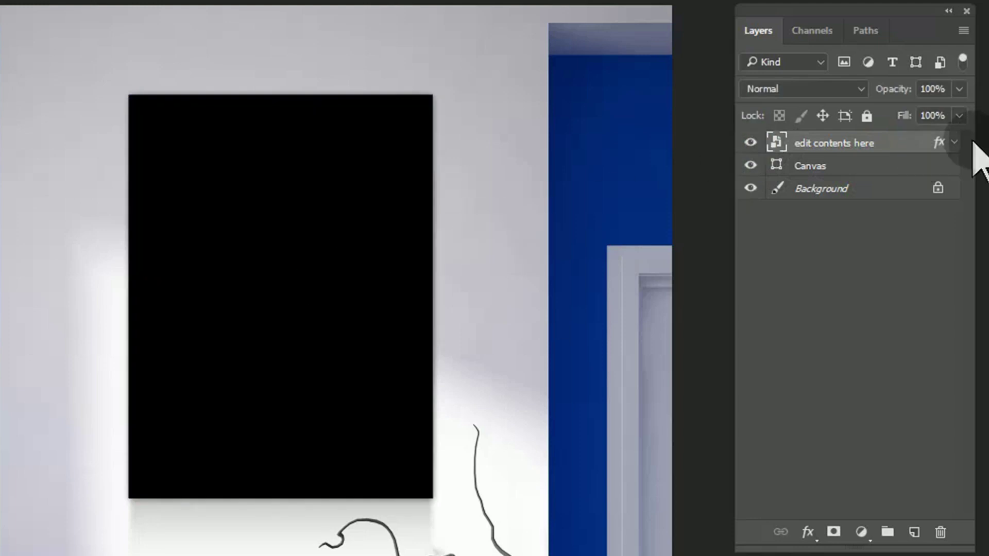
{"action": "left_click", "coordinate": [956, 142]}
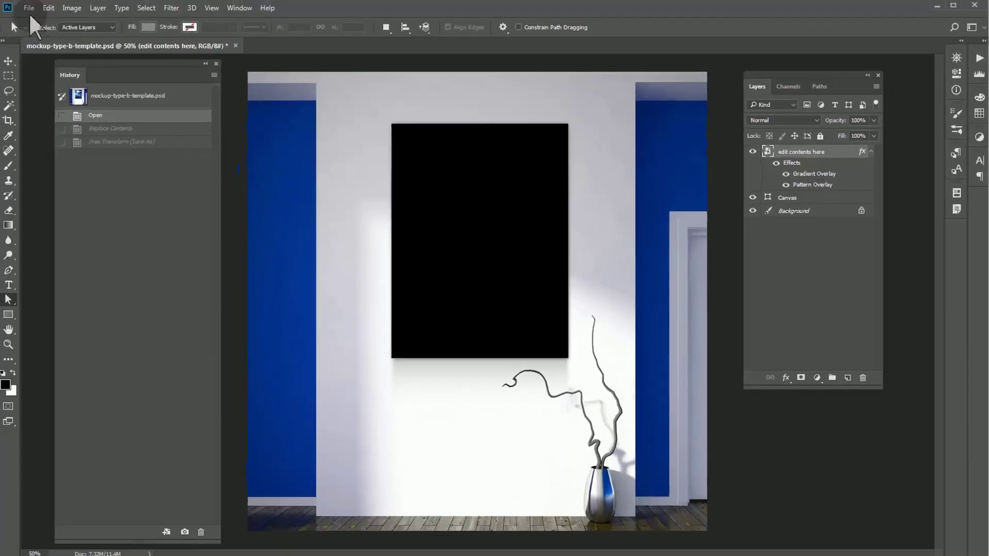
{"action": "left_click", "coordinate": [33, 8]}
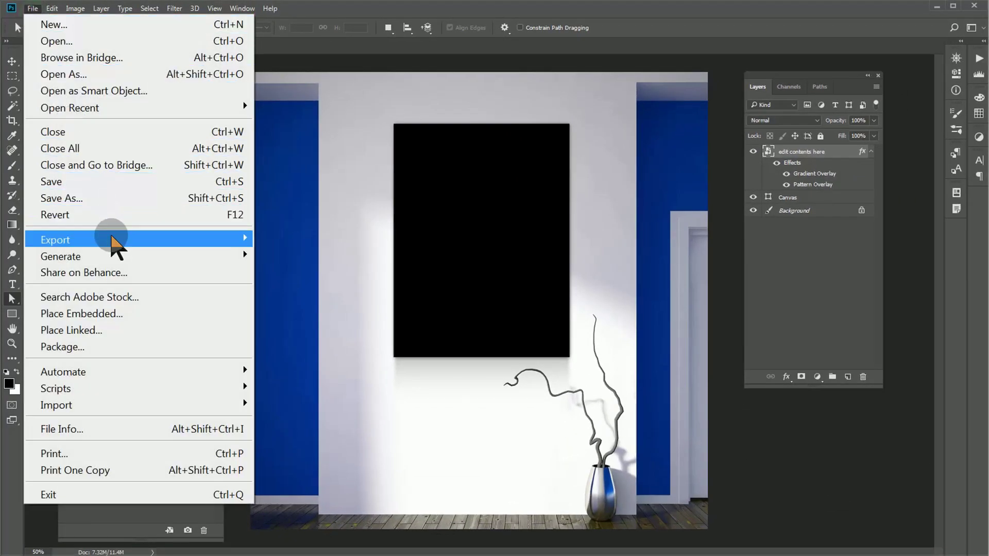
{"action": "mouse_move", "coordinate": [225, 21]}
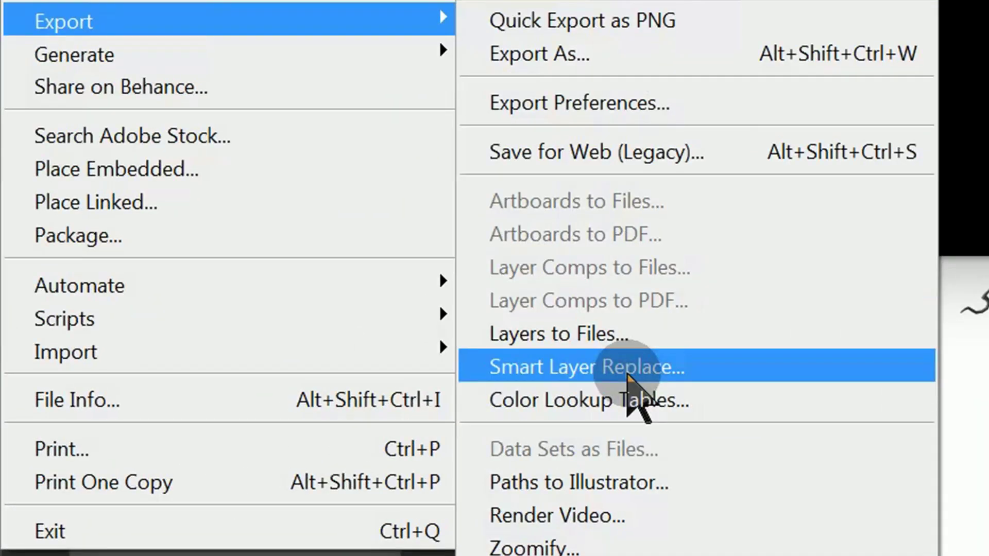
Launch the Smart Layer Replace batch processor with Folder as the source type
{"action": "left_click", "coordinate": [628, 373]}
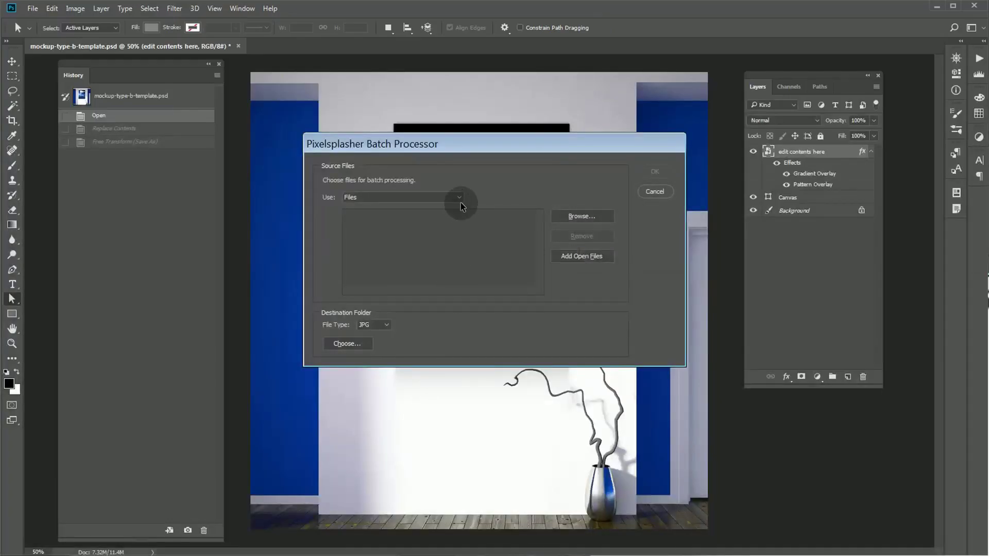
{"action": "left_click", "coordinate": [460, 198]}
{"action": "left_click", "coordinate": [453, 217]}
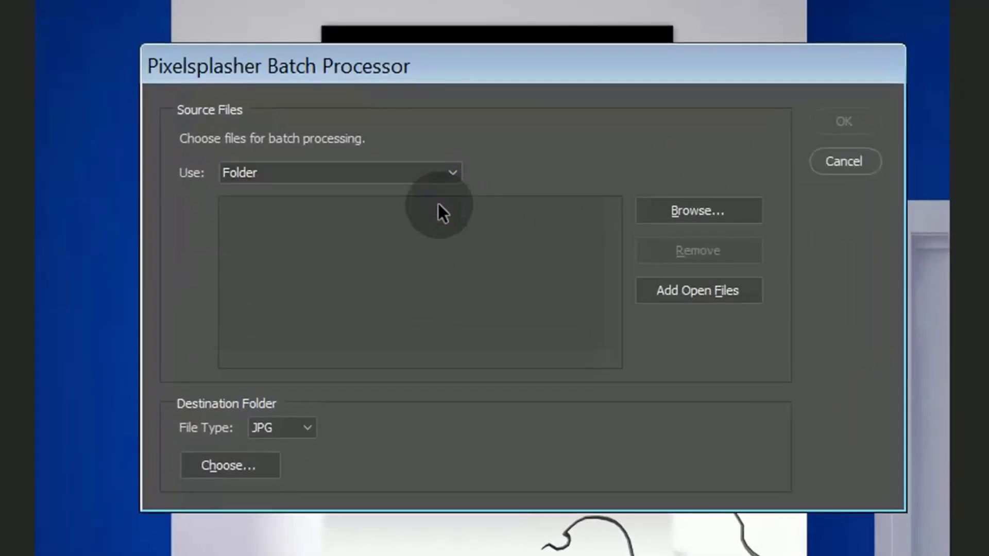
Choose D:\Temp\Sample Images for Batch Replace\same aspect ratio but bigger as the source folder
{"action": "left_click", "coordinate": [662, 211]}
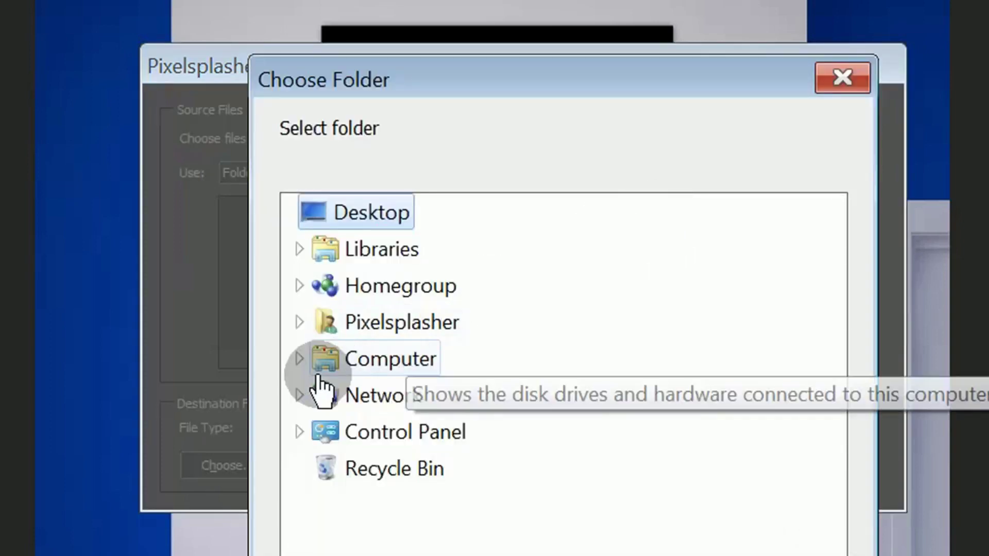
{"action": "left_click", "coordinate": [300, 359]}
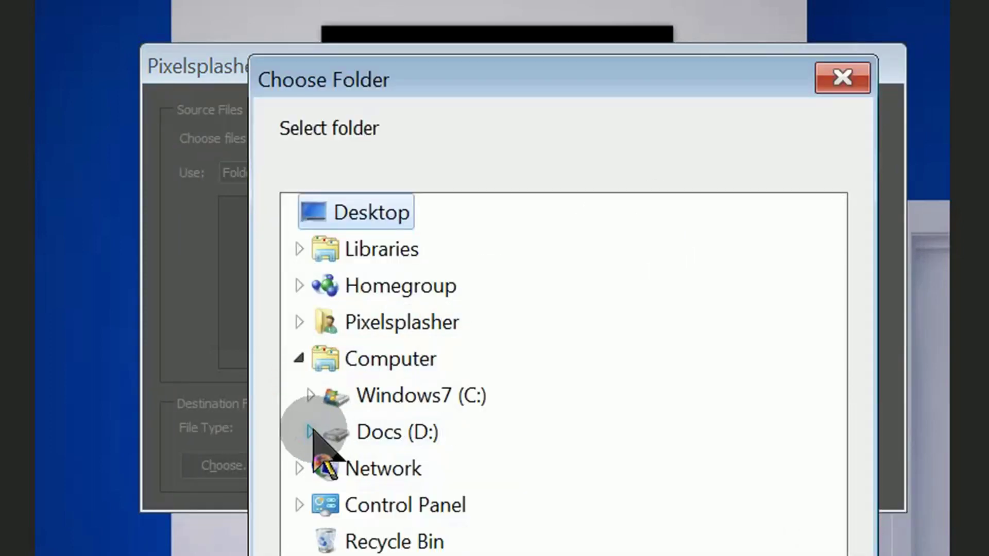
{"action": "left_click", "coordinate": [327, 434]}
{"action": "scroll", "coordinate": [324, 437], "scroll_direction": "down", "scroll_amount": 5}
{"action": "left_click", "coordinate": [320, 434]}
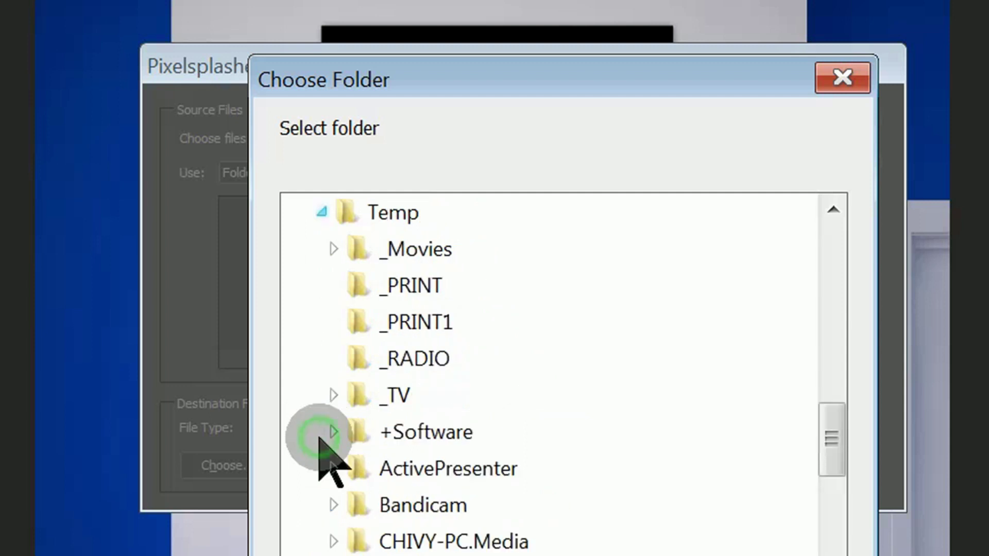
{"action": "scroll", "coordinate": [332, 459], "scroll_direction": "down", "scroll_amount": 5}
{"action": "left_click", "coordinate": [334, 506]}
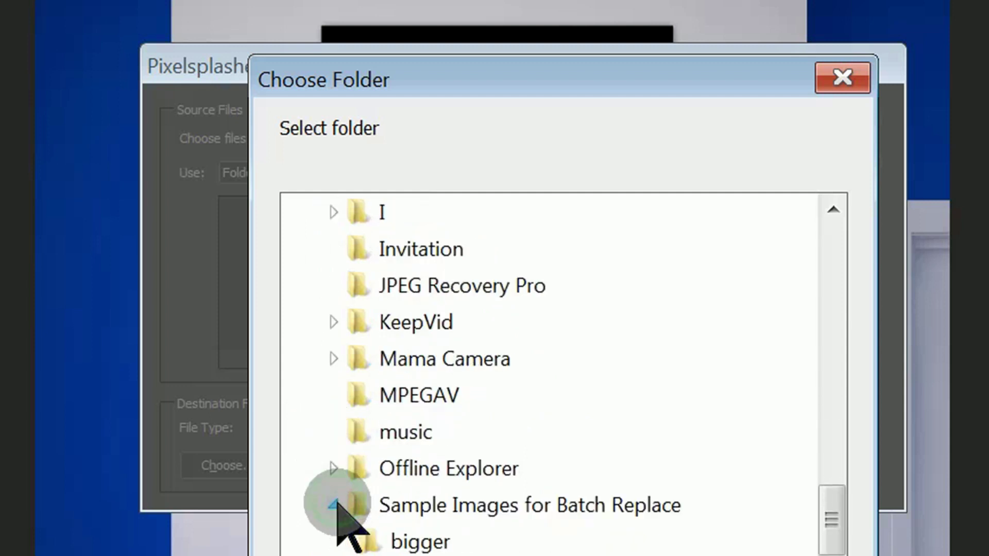
{"action": "scroll", "coordinate": [364, 514], "scroll_direction": "down", "scroll_amount": 2}
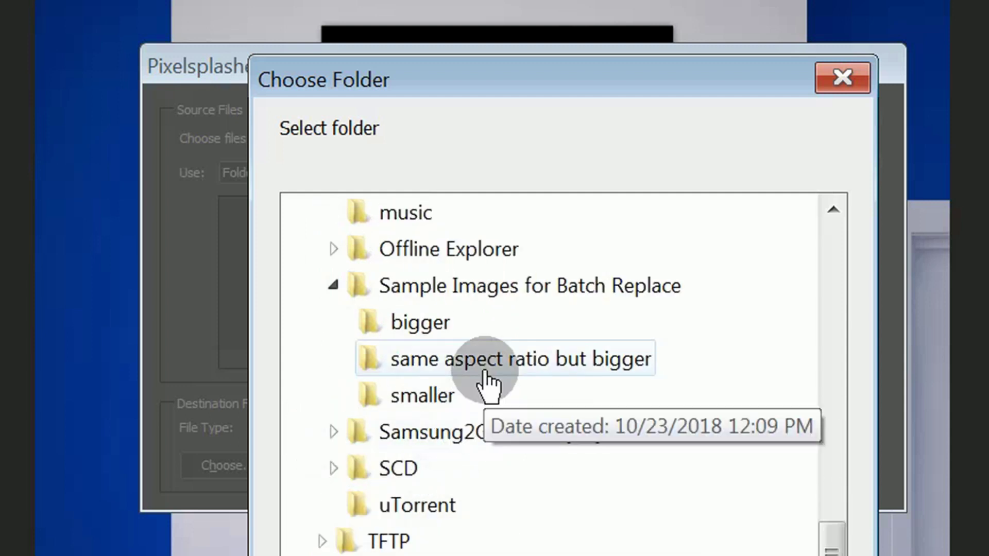
{"action": "left_click", "coordinate": [487, 380]}
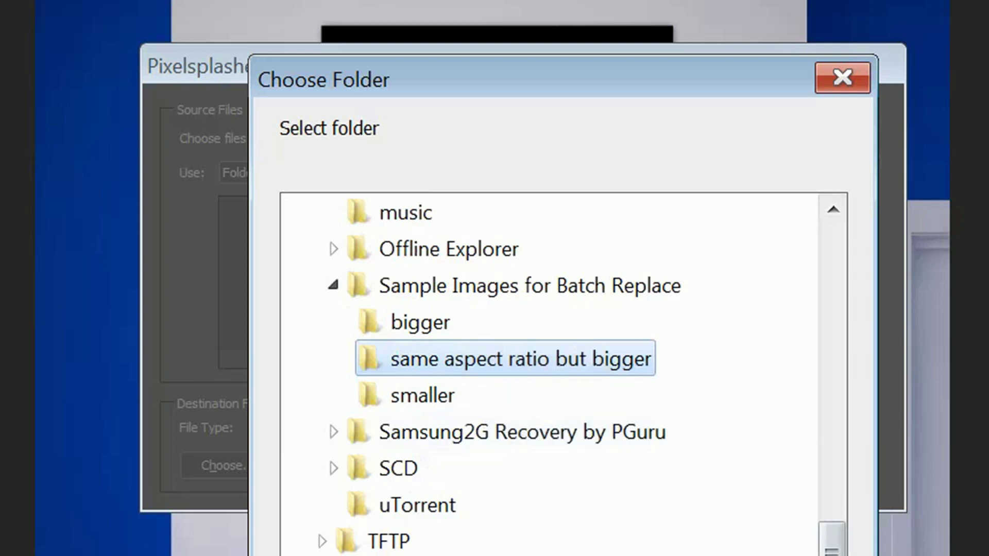
{"action": "key", "text": "Return"}
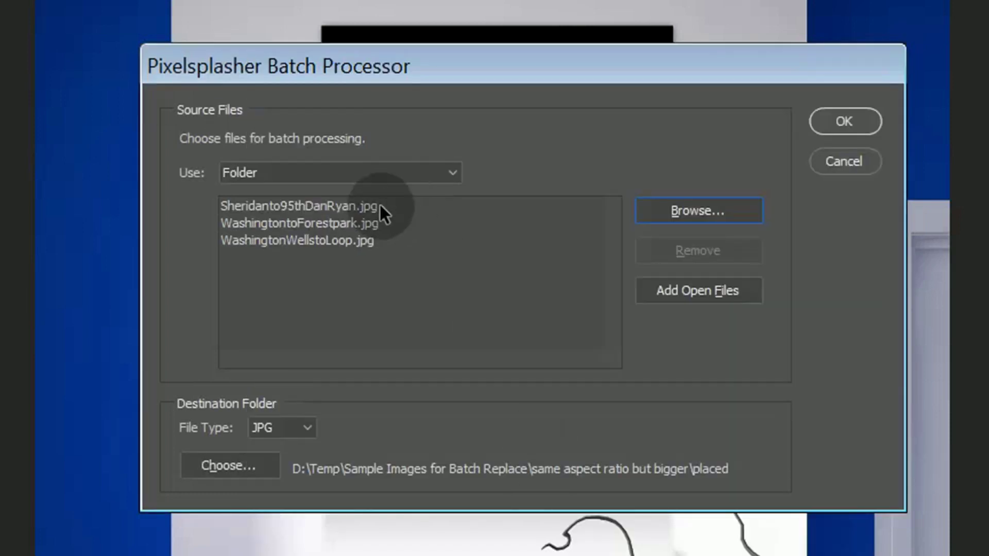
Review the three listed source JPGs and keep JPG as the output file type
{"action": "left_click", "coordinate": [366, 224]}
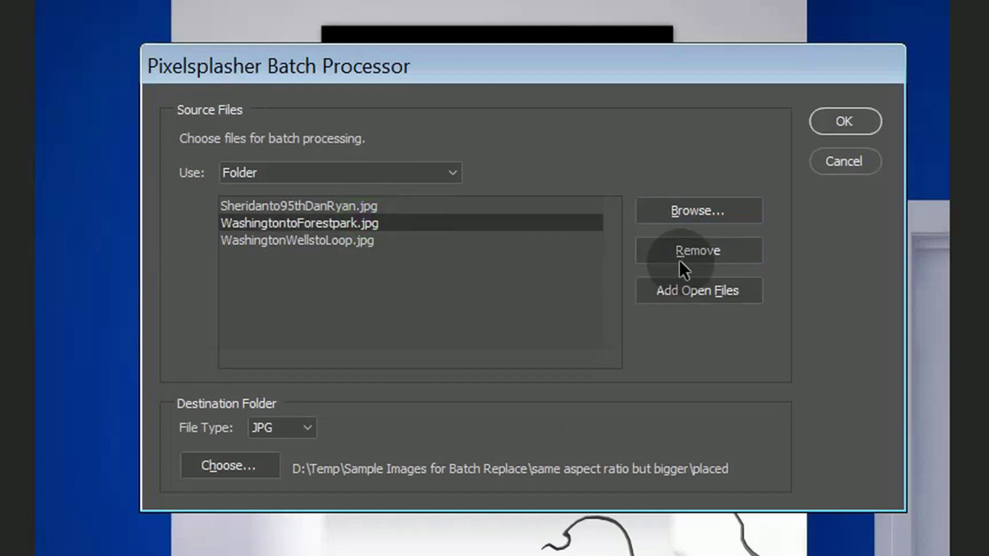
{"action": "left_click", "coordinate": [562, 279]}
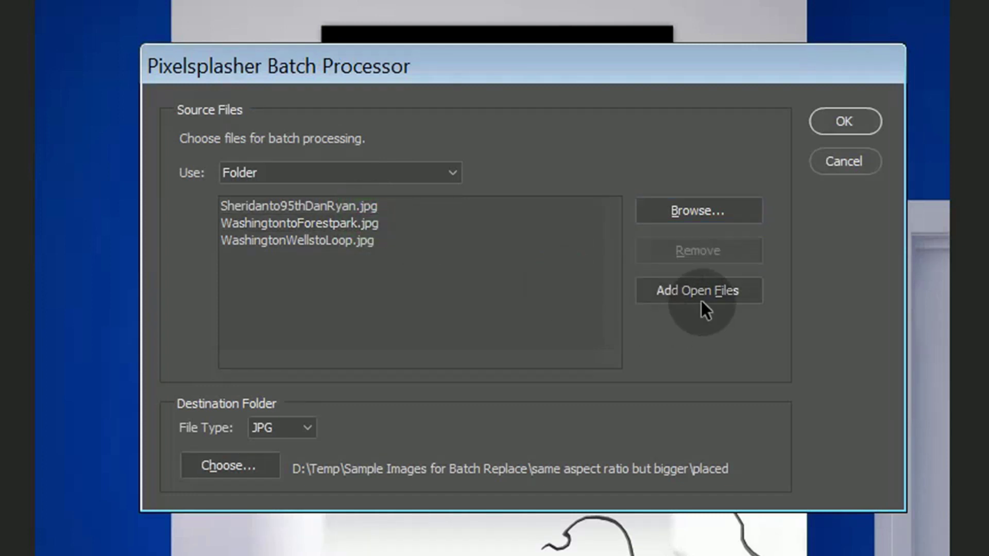
{"action": "left_click", "coordinate": [309, 429]}
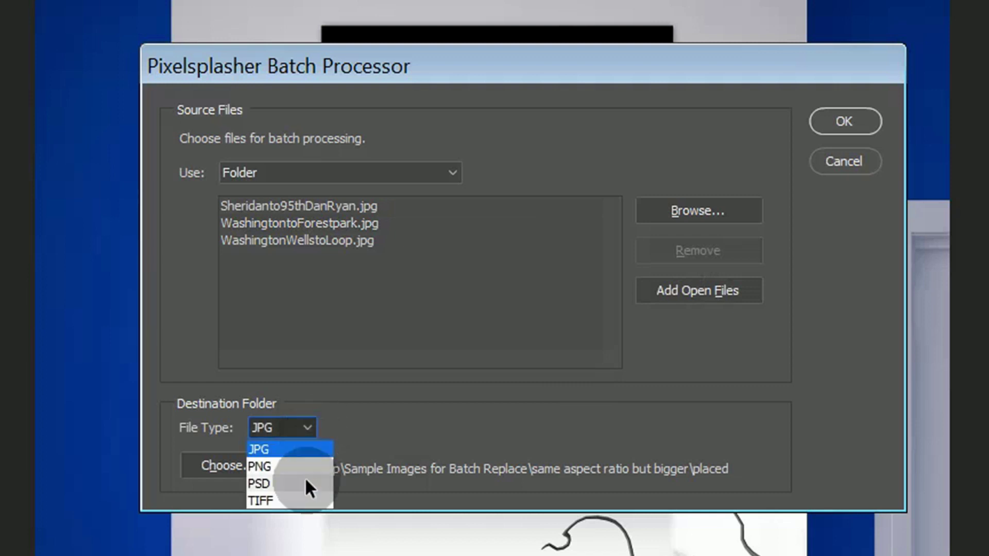
{"action": "left_click", "coordinate": [407, 456]}
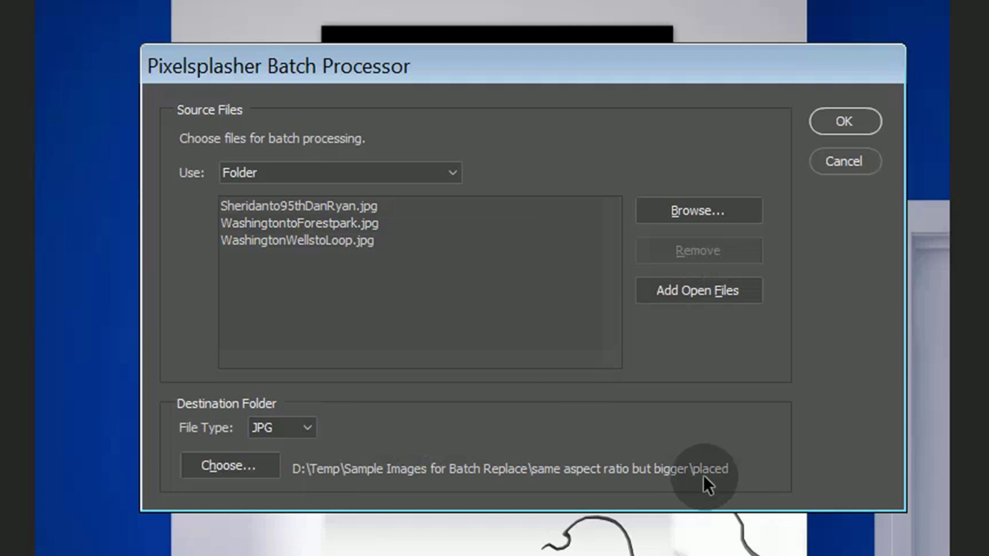
Check the destination folders on Docs (D:) and start the batch replace and export
{"action": "left_click", "coordinate": [242, 467]}
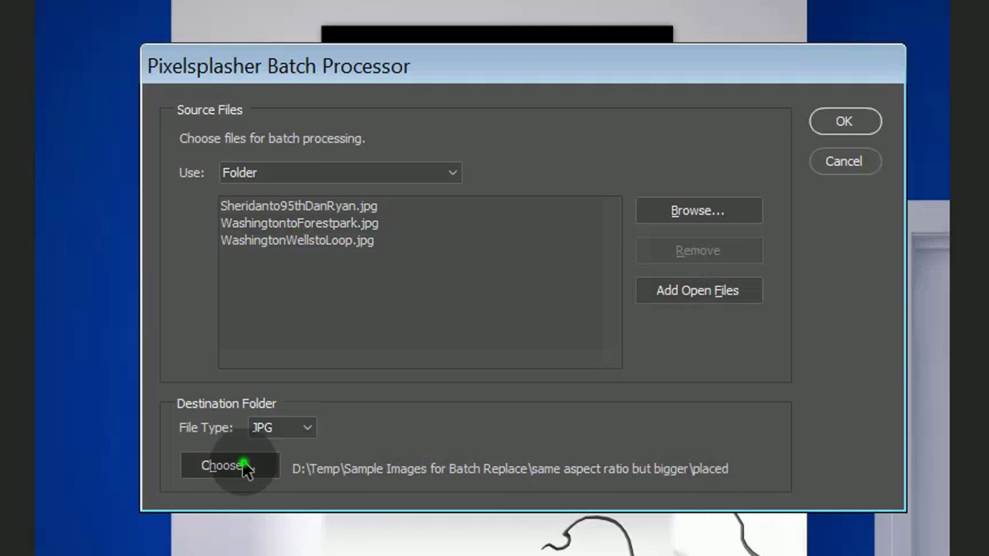
{"action": "left_click", "coordinate": [299, 358]}
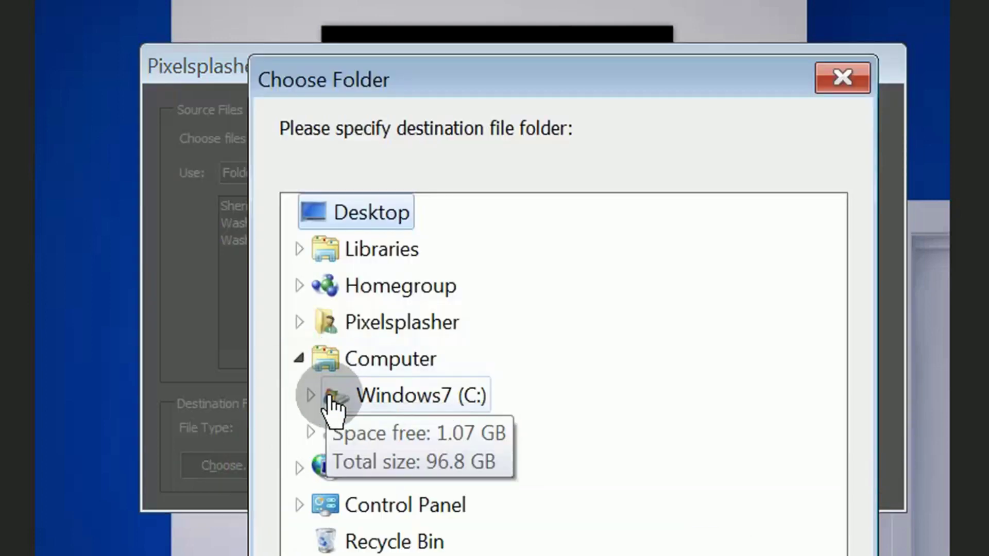
{"action": "left_click", "coordinate": [311, 432]}
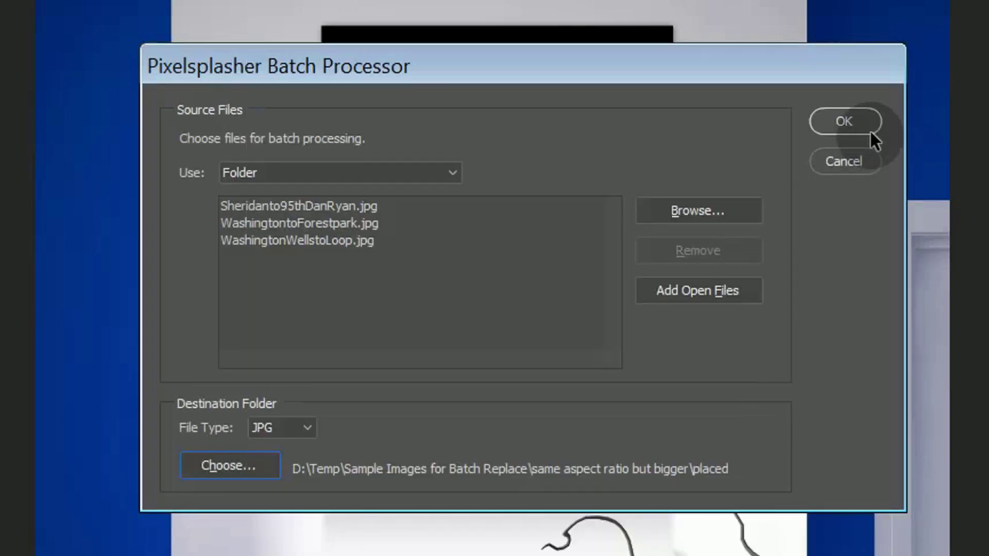
{"action": "left_click", "coordinate": [865, 122]}
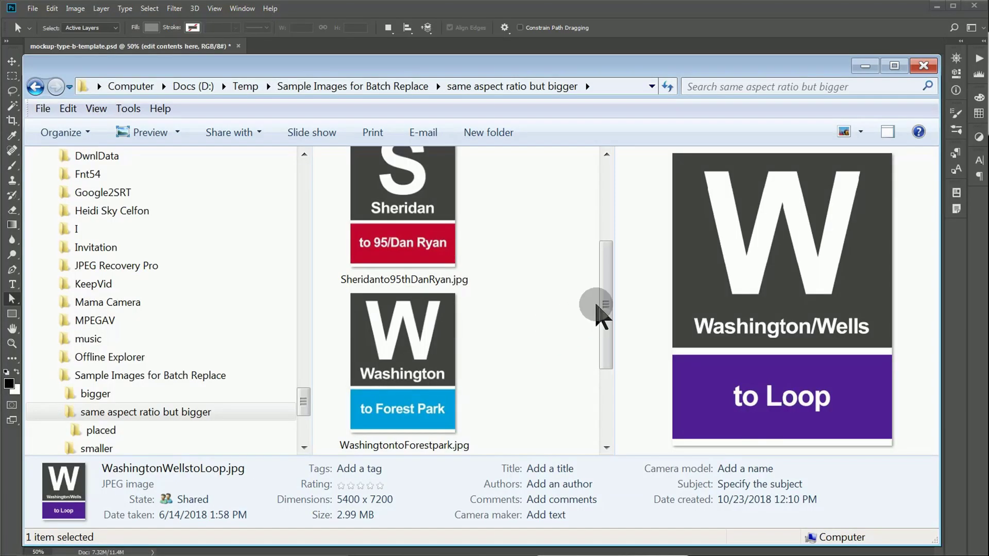
{"action": "left_click_drag", "start_coordinate": [601, 313], "coordinate": [600, 210]}
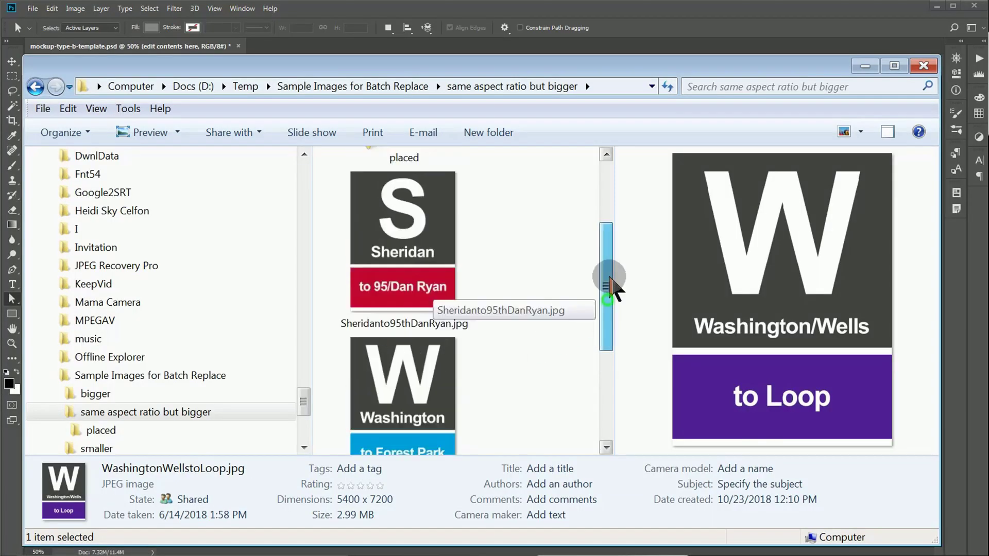
Preview the three 1600 × 1600 mockups in the placed folder, then minimize Explorer
{"action": "double_click", "coordinate": [416, 240]}
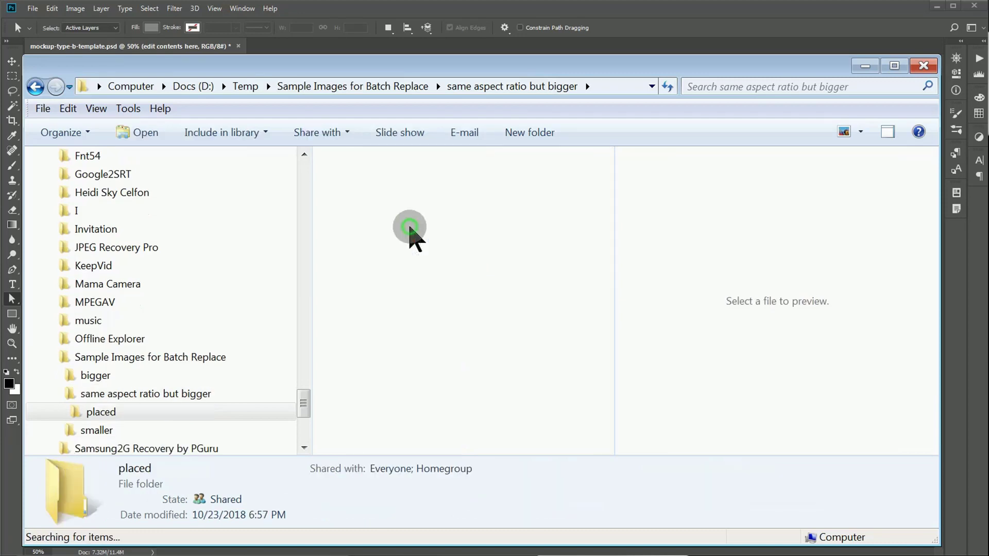
{"action": "left_click", "coordinate": [437, 223]}
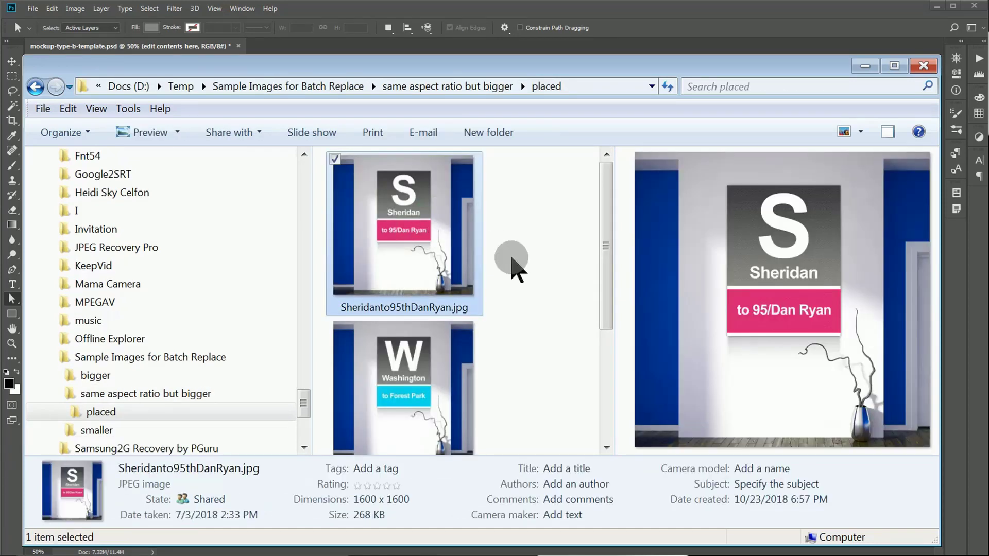
{"action": "key", "text": "Down"}
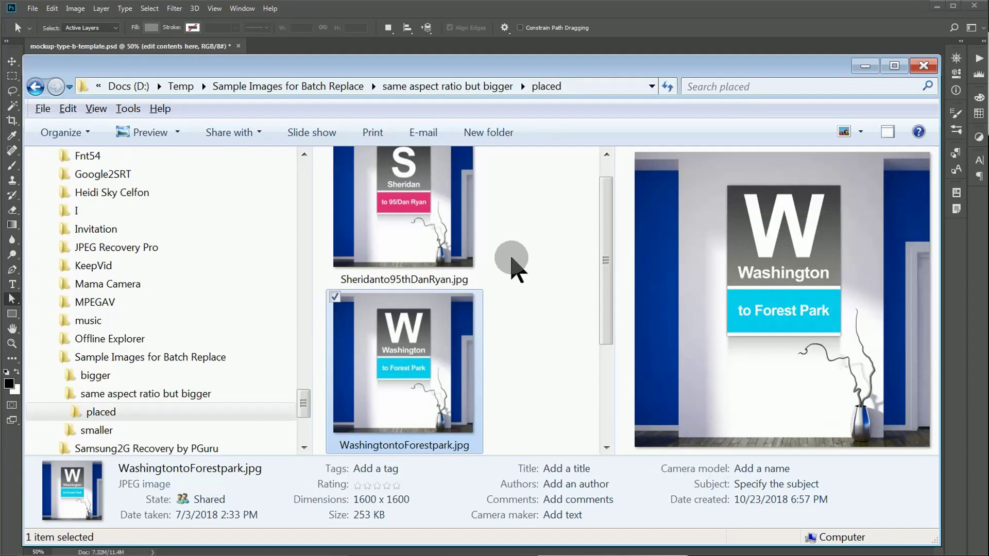
{"action": "key", "text": "Down"}
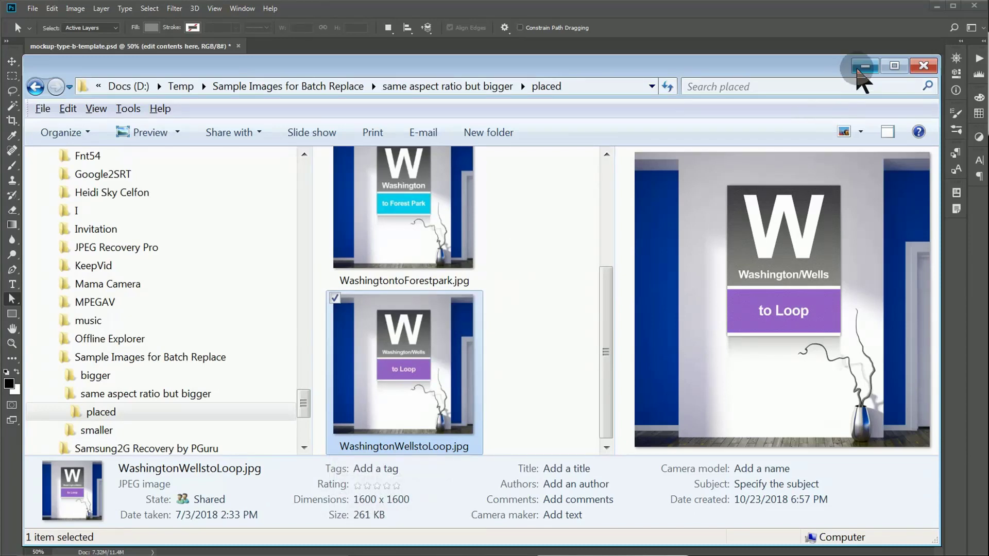
{"action": "left_click", "coordinate": [861, 68]}
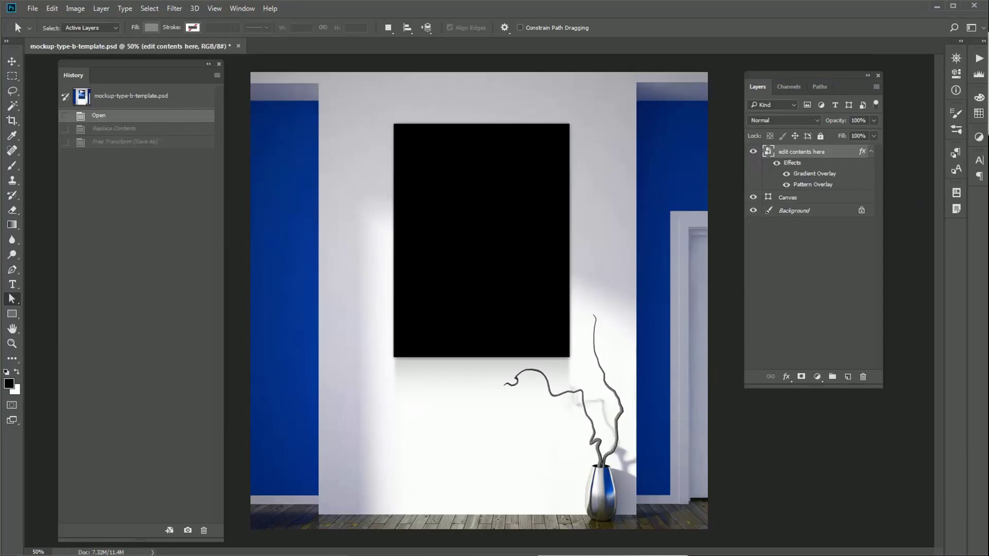
Bring Explorer back and switch to the bigger sample images folder
{"action": "key", "text": "alt+Tab"}
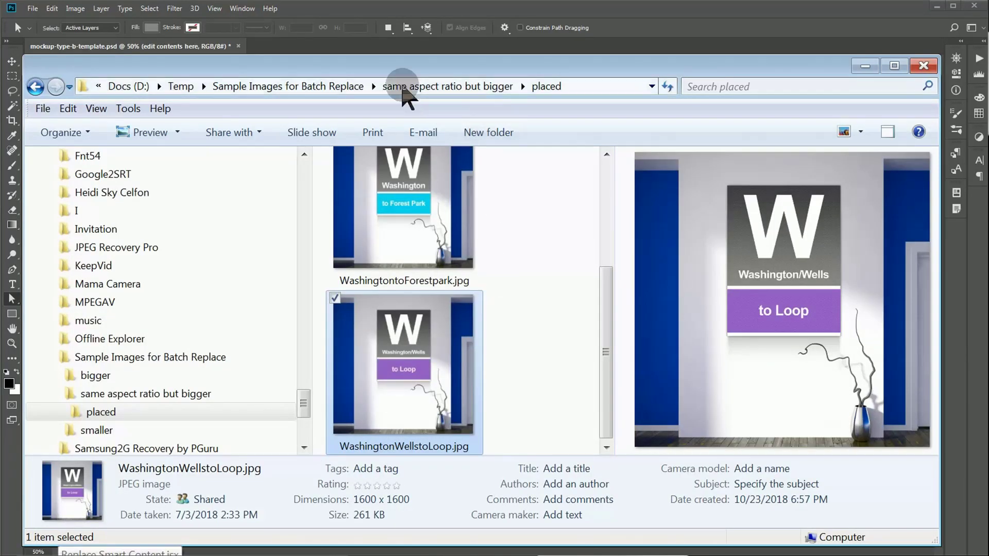
{"action": "left_click", "coordinate": [373, 87]}
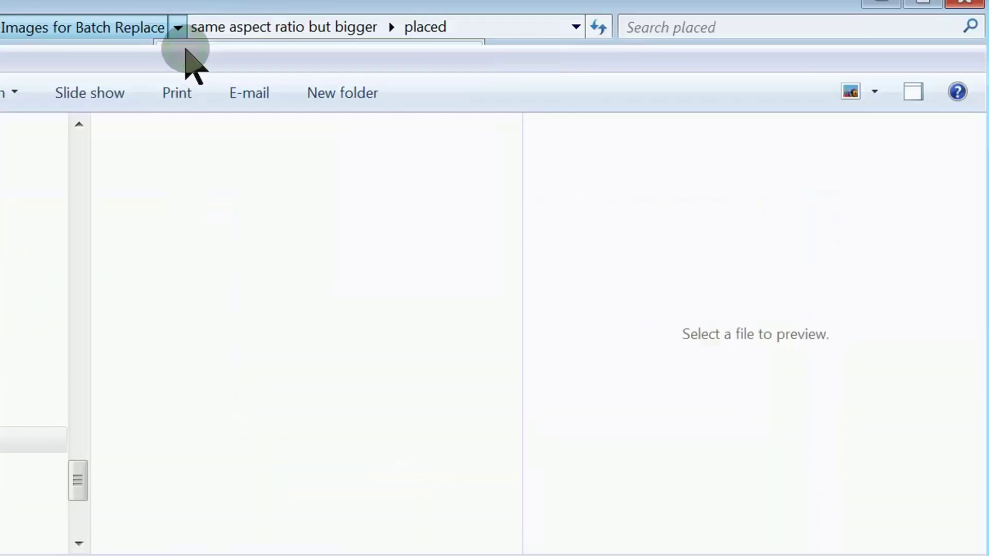
{"action": "left_click", "coordinate": [193, 62]}
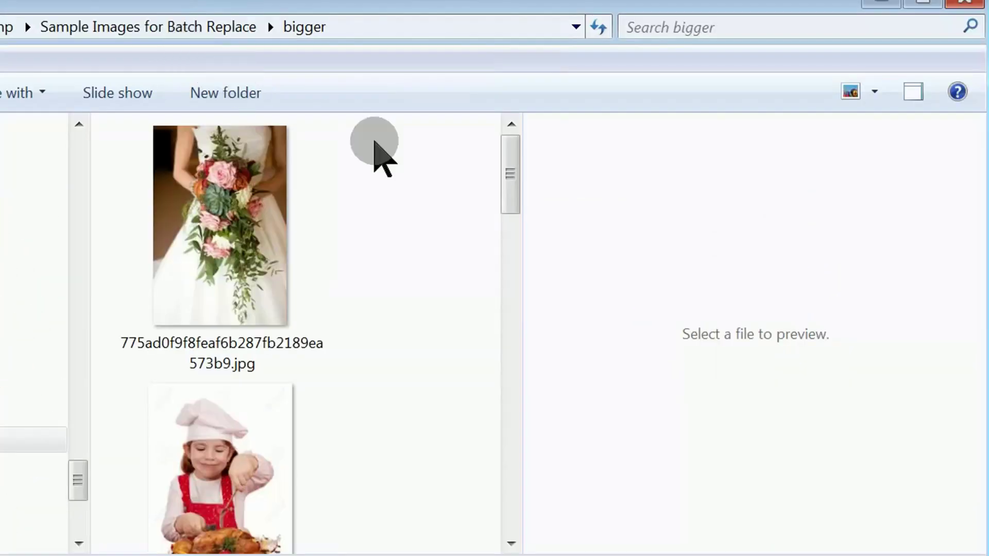
{"action": "mouse_move", "coordinate": [514, 181]}
{"action": "left_mouse_down"}
{"action": "mouse_move", "coordinate": [534, 290]}
{"action": "mouse_move", "coordinate": [521, 486]}
{"action": "mouse_move", "coordinate": [503, 263]}
{"action": "left_mouse_up"}
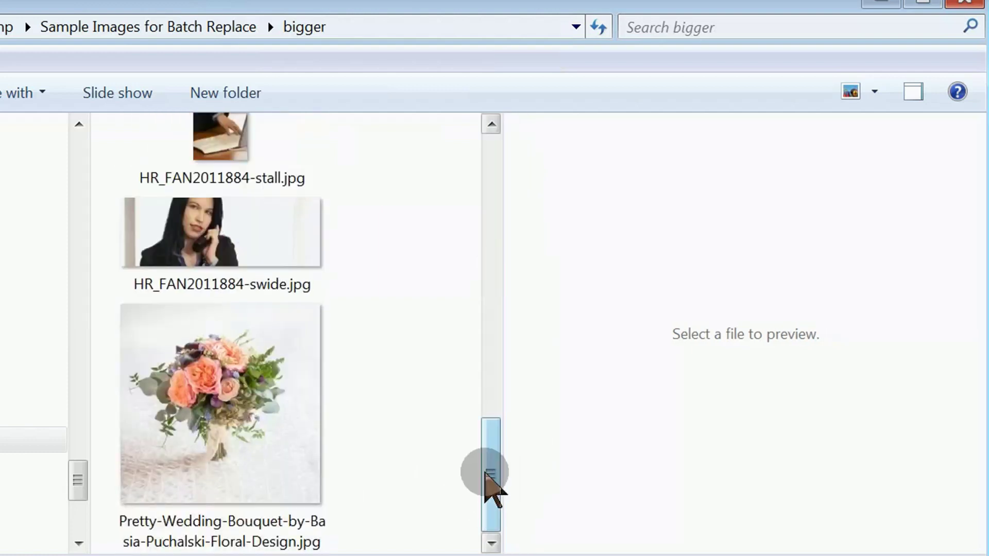
{"action": "left_click_drag", "start_coordinate": [487, 473], "coordinate": [477, 155]}
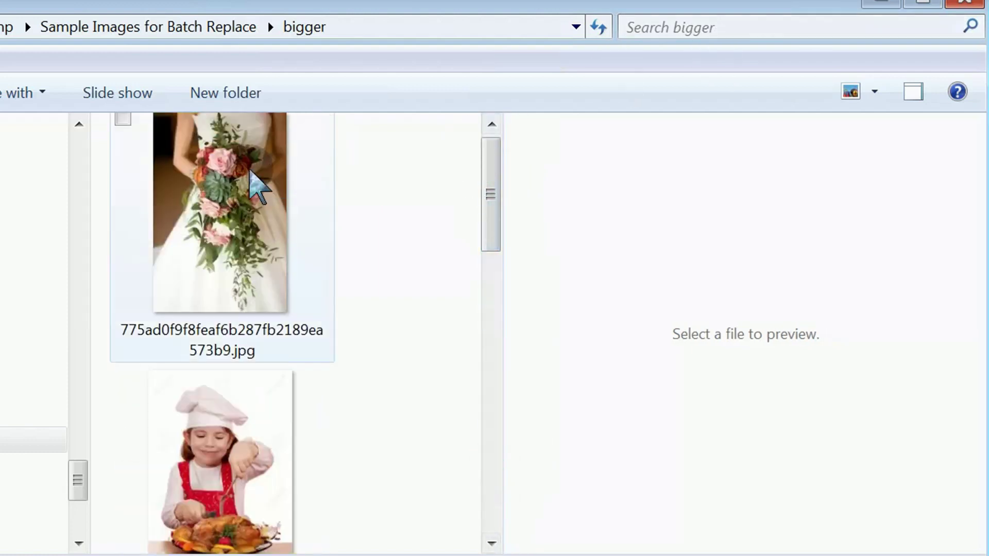
Browse the bigger folder's mixed-aspect images, including a 2000 × 684 one, and minimize Explorer
{"action": "left_click", "coordinate": [254, 188]}
{"action": "key", "text": "Down"}
{"action": "key", "text": "Down"}
{"action": "key", "text": "Down"}
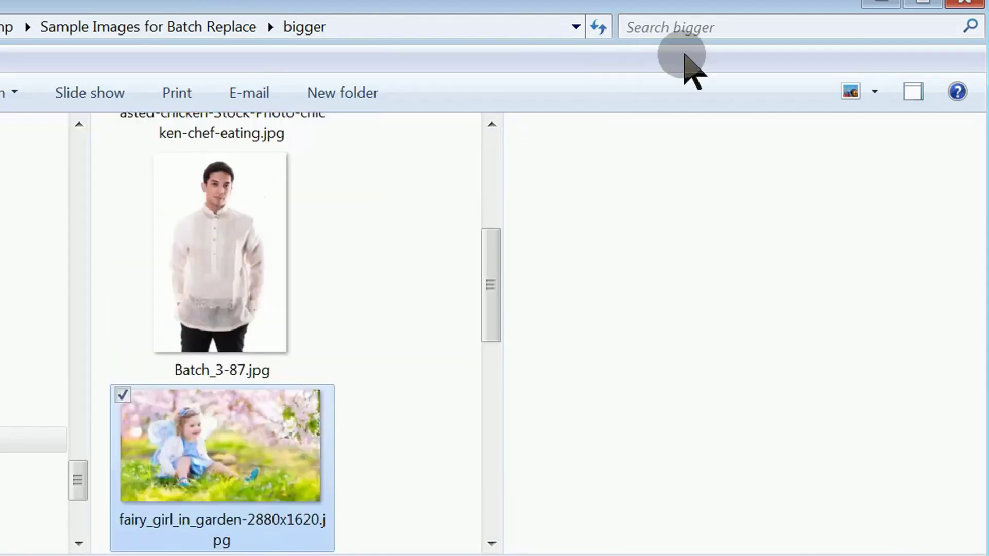
{"action": "key", "text": "Down"}
{"action": "key", "text": "Down"}
{"action": "key", "text": "Down"}
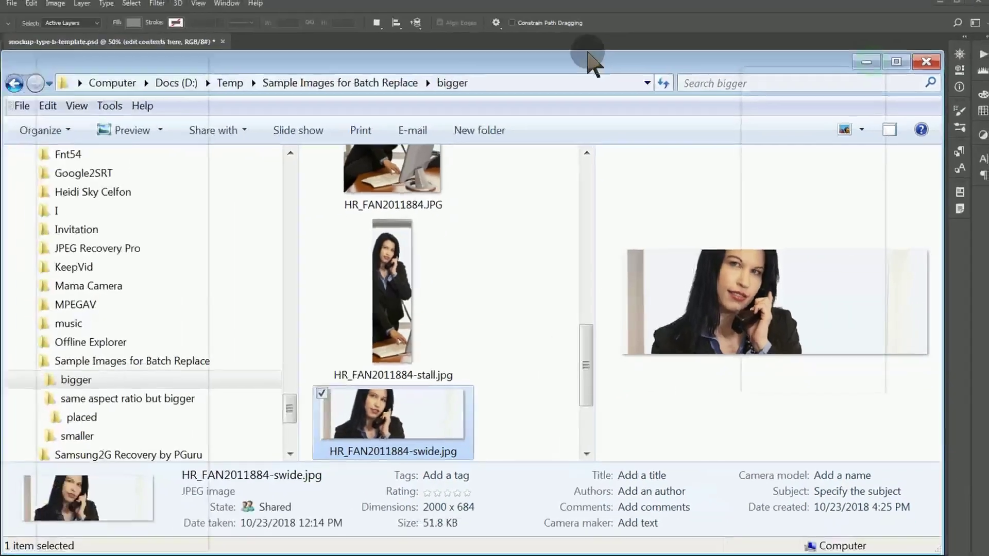
{"action": "left_click", "coordinate": [65, 17]}
{"action": "left_click", "coordinate": [33, 9]}
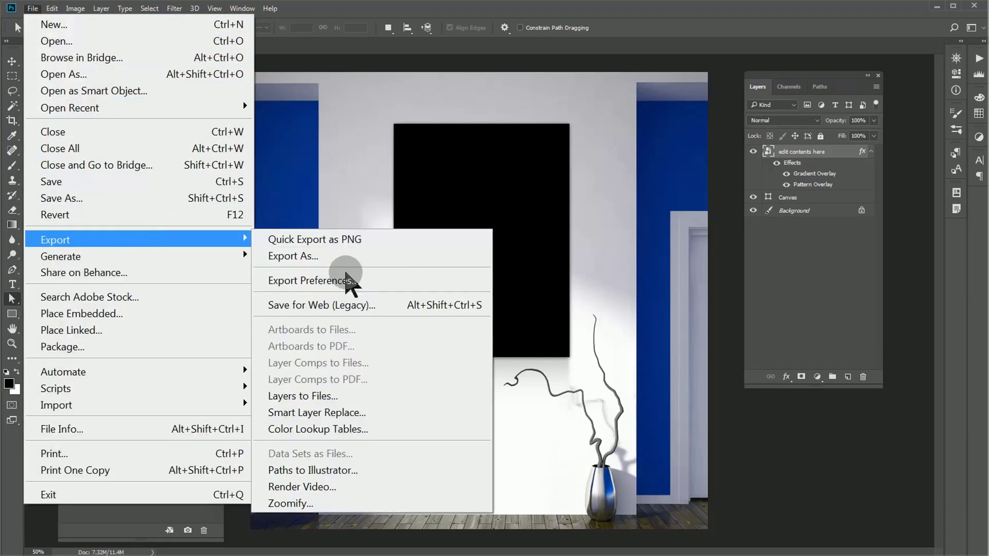
{"action": "mouse_move", "coordinate": [55, 240]}
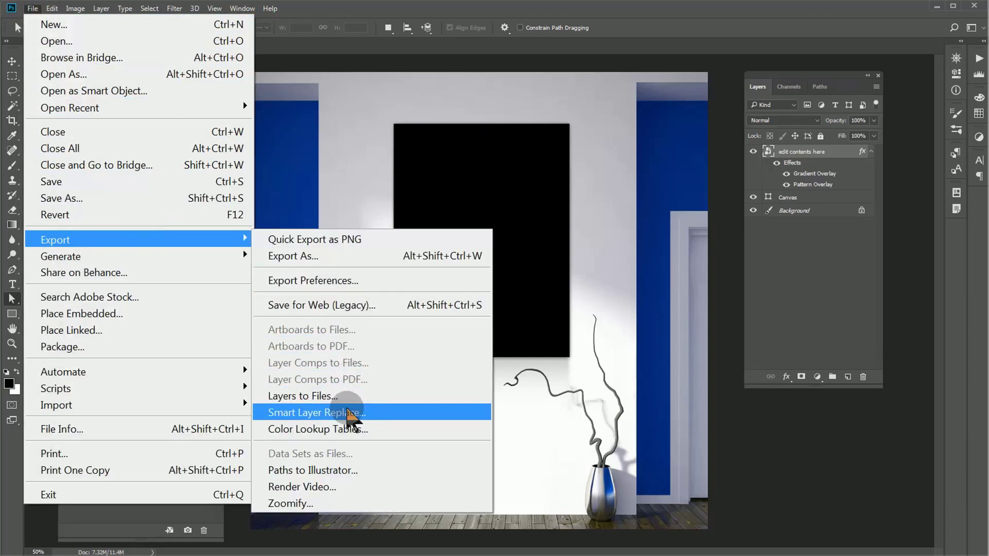
Queue all eight bigger-folder images, with JPG output to bigger\placed, and run the batch
{"action": "left_click", "coordinate": [351, 414]}
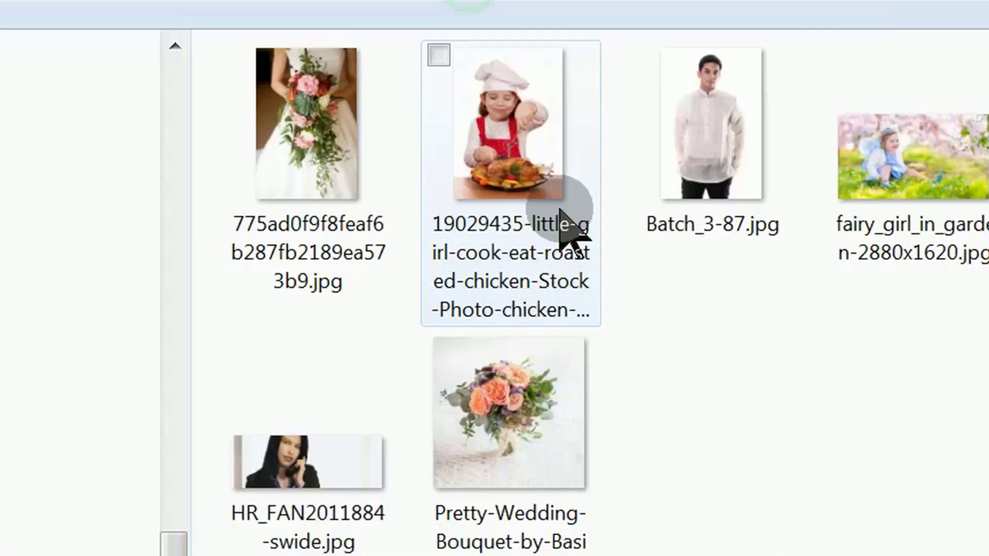
{"action": "left_click_drag", "start_coordinate": [268, 150], "coordinate": [985, 553]}
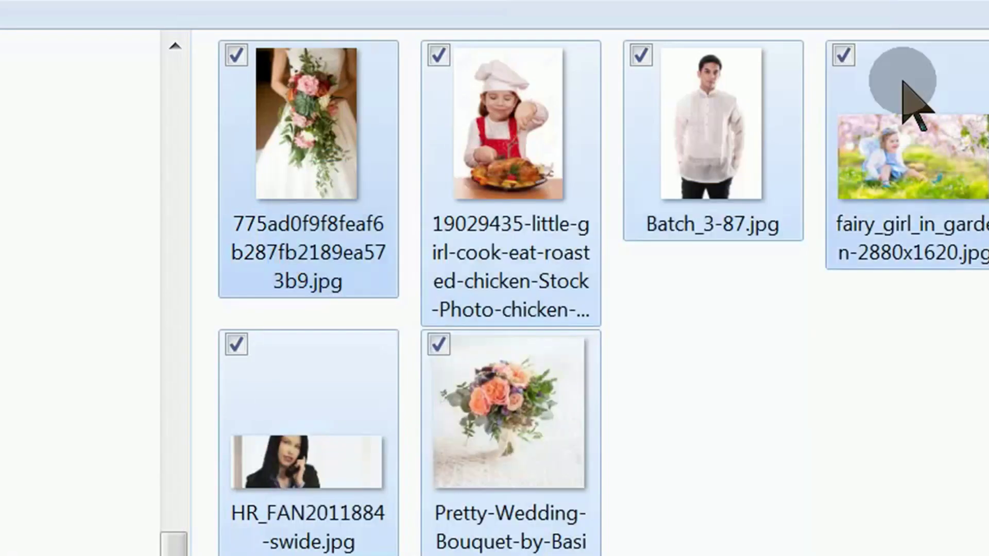
{"action": "left_click", "coordinate": [844, 55]}
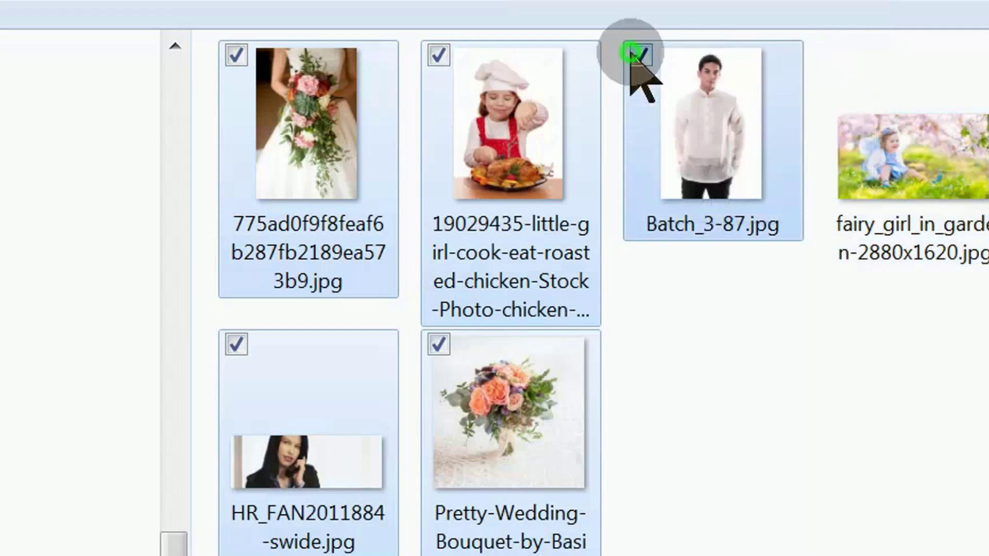
{"action": "left_click", "coordinate": [843, 54]}
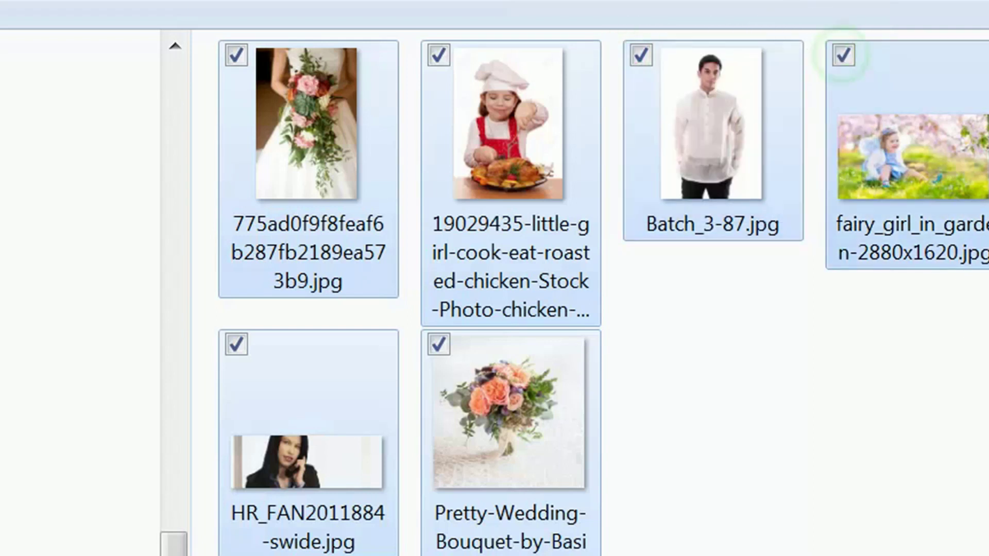
{"action": "key", "text": "Return"}
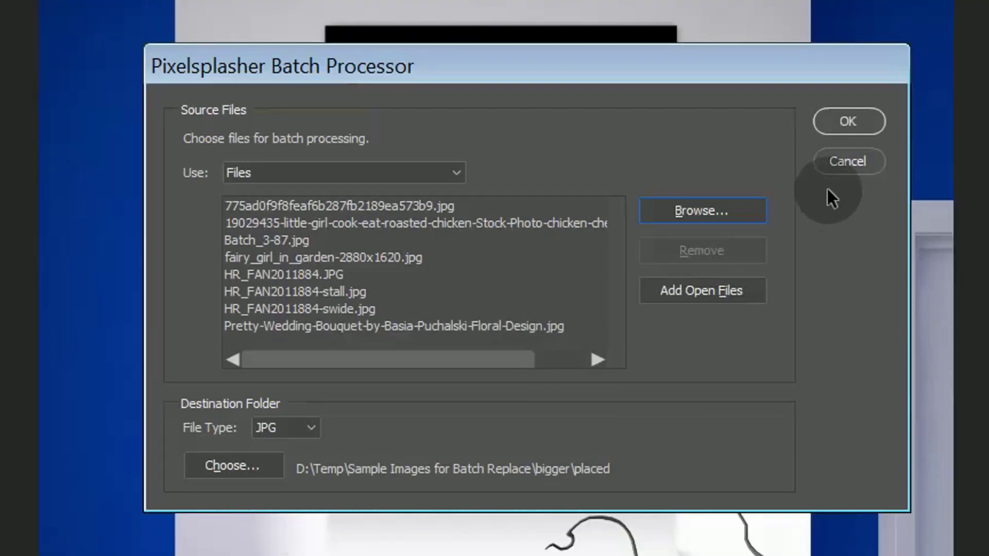
{"action": "left_click", "coordinate": [848, 121]}
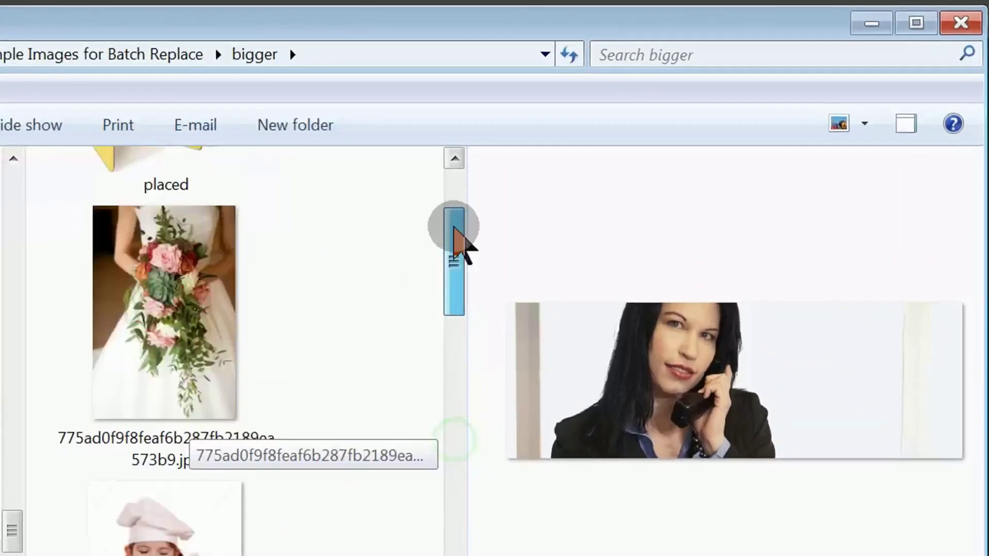
Open bigger\placed and preview each exported mockup in turn
{"action": "left_click_drag", "start_coordinate": [534, 393], "coordinate": [533, 197]}
{"action": "double_click", "coordinate": [259, 244]}
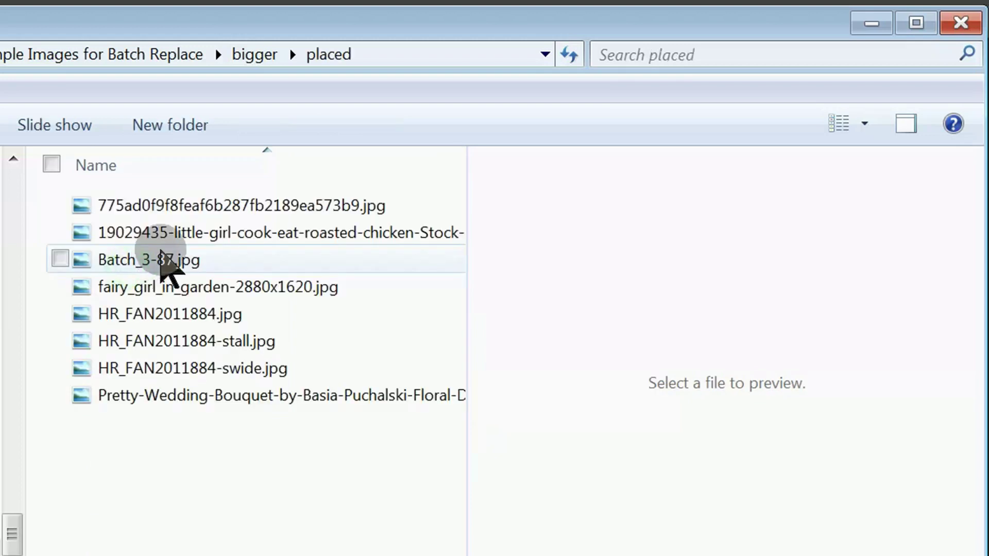
{"action": "left_click", "coordinate": [197, 207]}
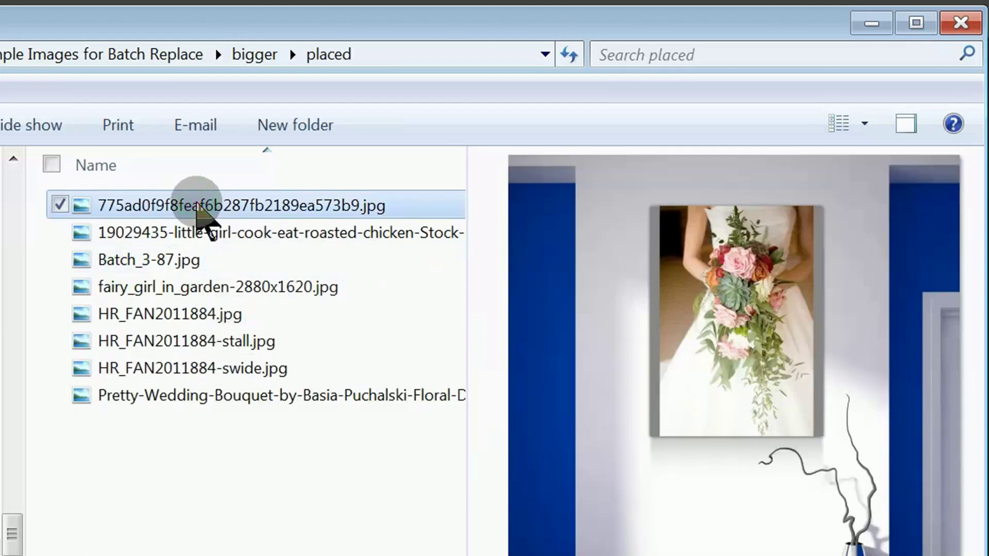
{"action": "key", "text": "Down"}
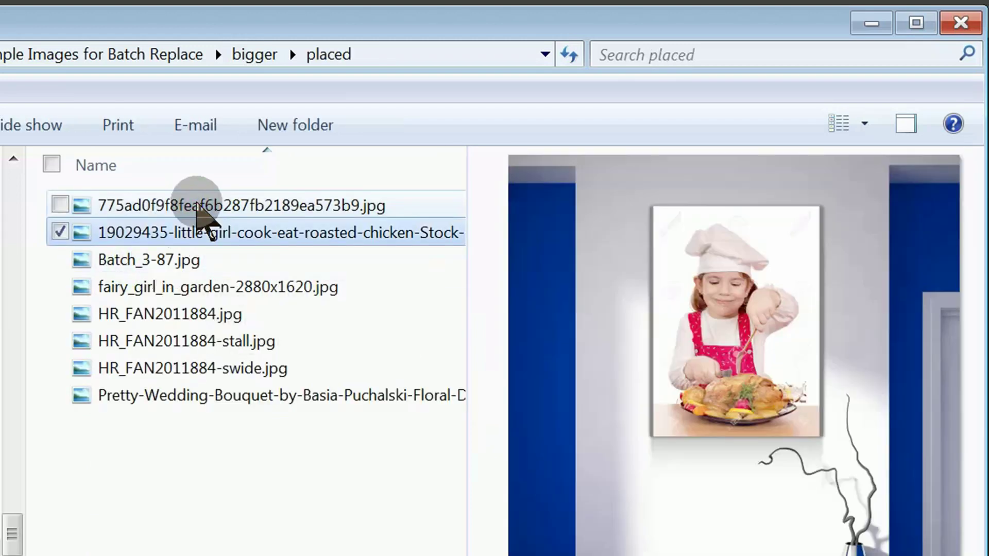
{"action": "key", "text": "Down"}
{"action": "key", "text": "Down"}
{"action": "key", "text": "Down"}
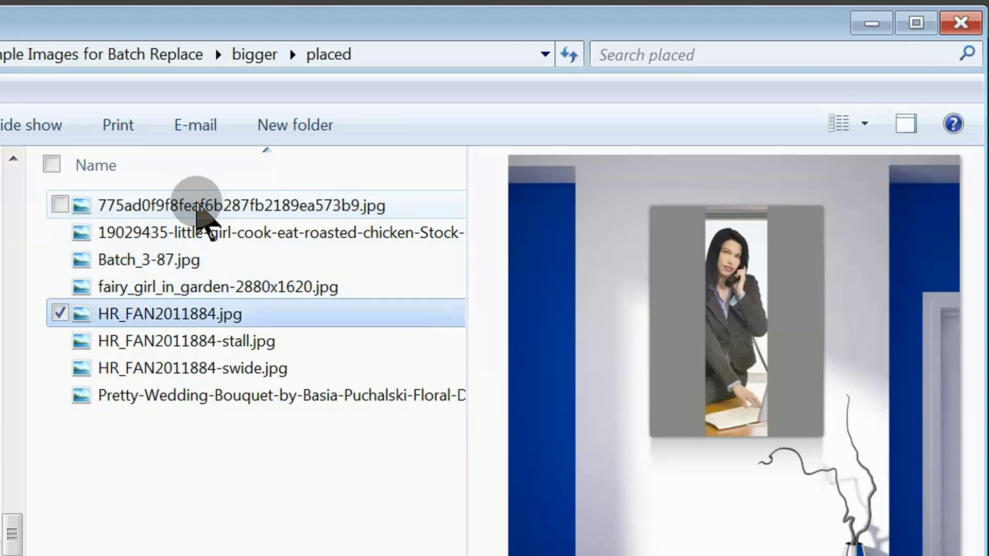
{"action": "key", "text": "Down"}
{"action": "key", "text": "Down"}
{"action": "key", "text": "Down"}
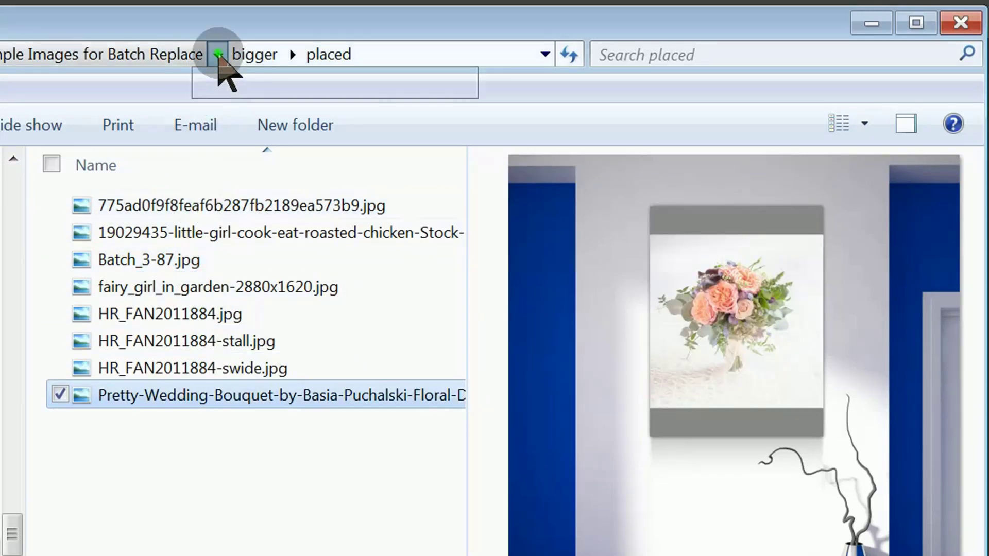
Switch to the smaller folder and browse its four small images, starting with 689.RU_26.jpg
{"action": "left_click", "coordinate": [218, 54]}
{"action": "left_click", "coordinate": [247, 138]}
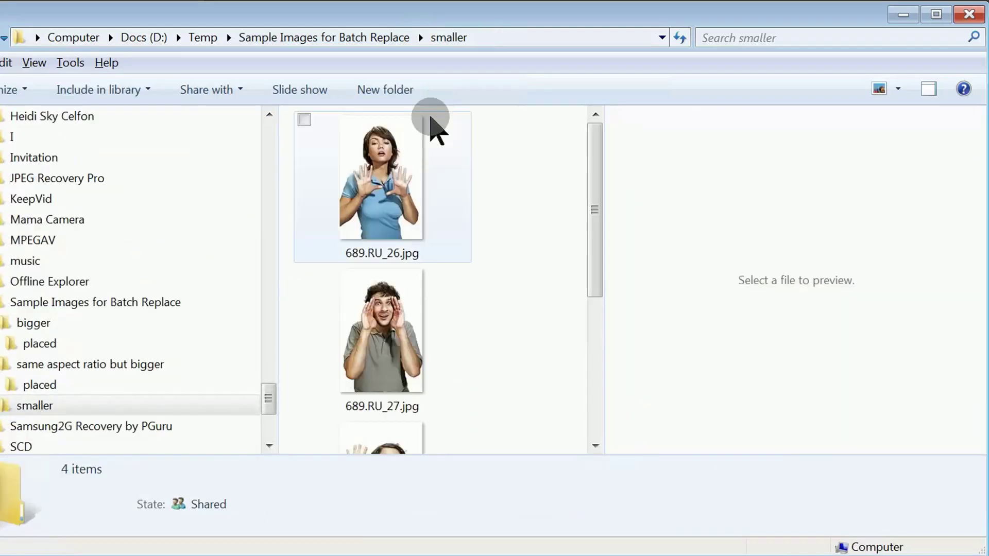
{"action": "left_click", "coordinate": [414, 158]}
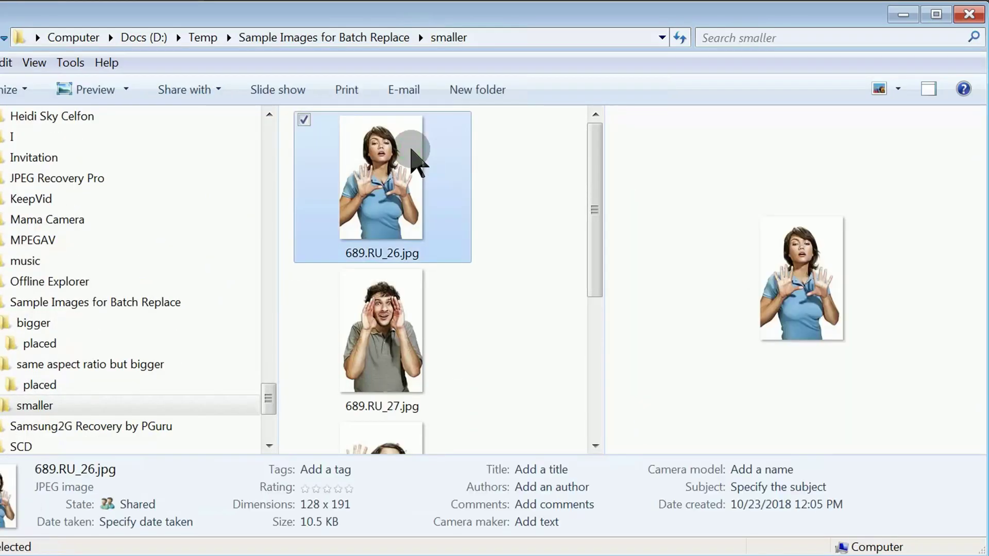
{"action": "key", "text": "Down"}
{"action": "key", "text": "Down"}
{"action": "key", "text": "Down"}
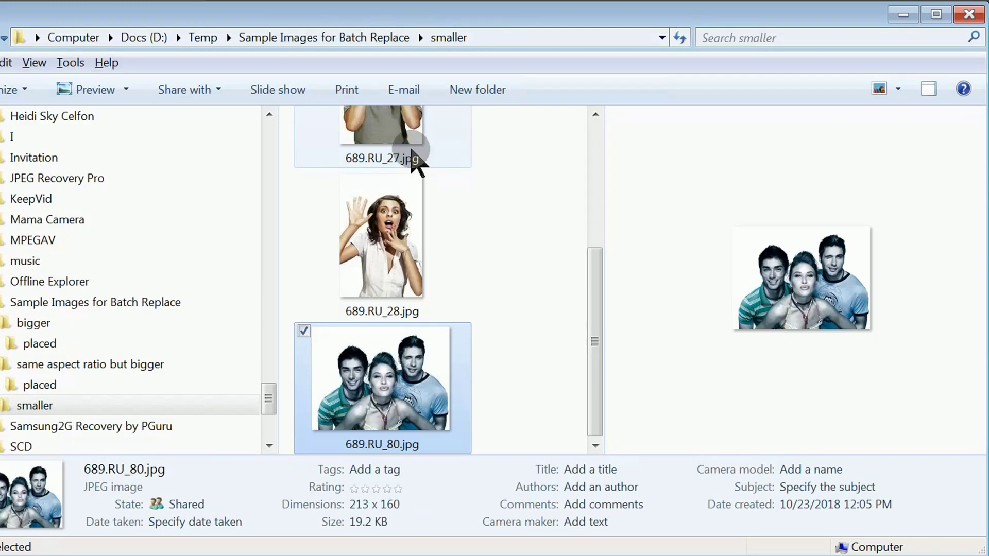
Minimize Explorer and launch Smart Layer Replace from Photoshop's File menu
{"action": "left_click", "coordinate": [936, 14]}
{"action": "left_click", "coordinate": [865, 71]}
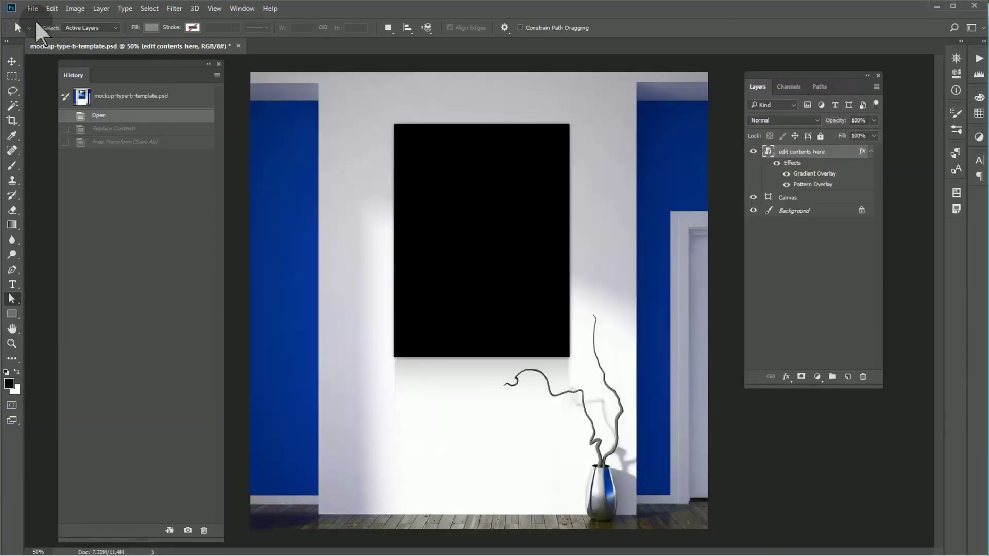
{"action": "left_click", "coordinate": [32, 10]}
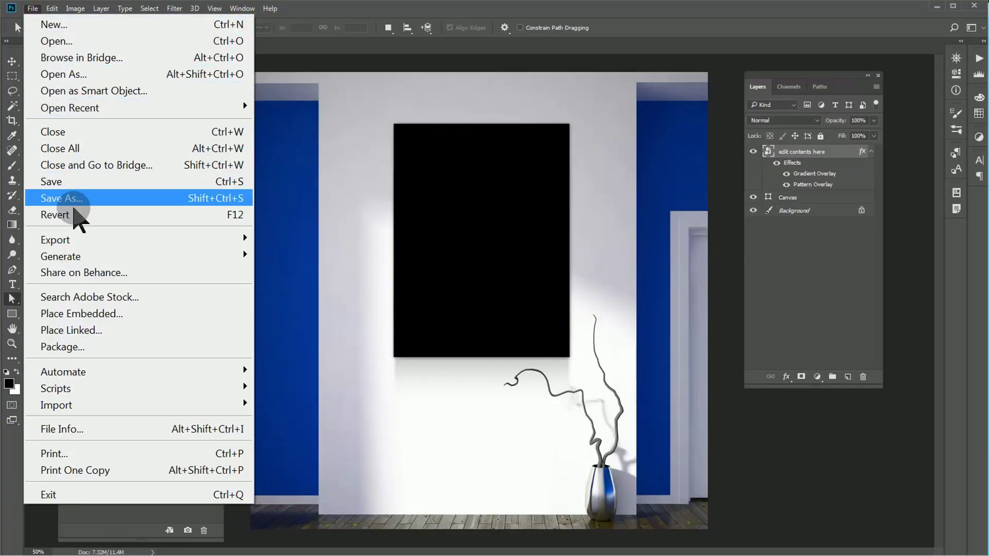
{"action": "mouse_move", "coordinate": [56, 239]}
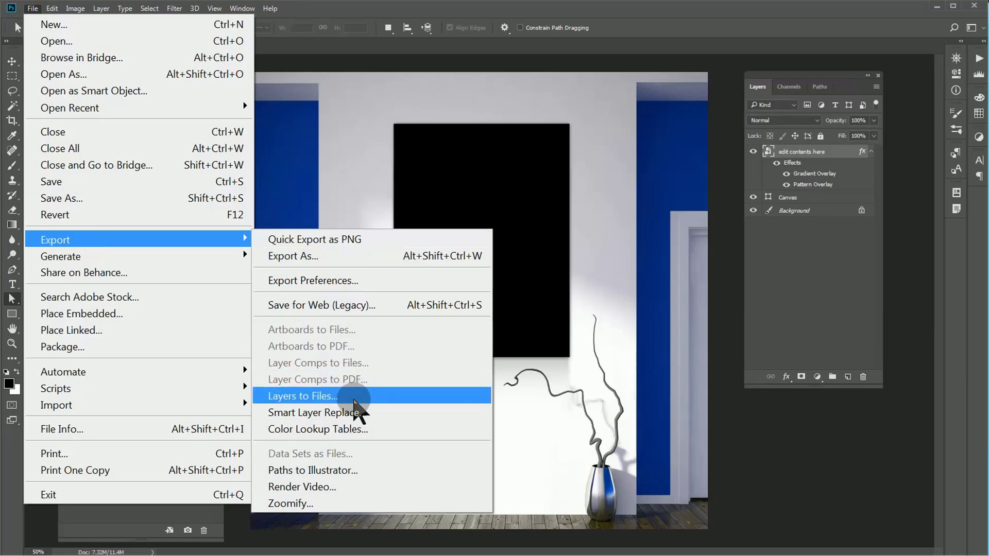
{"action": "left_click", "coordinate": [355, 416]}
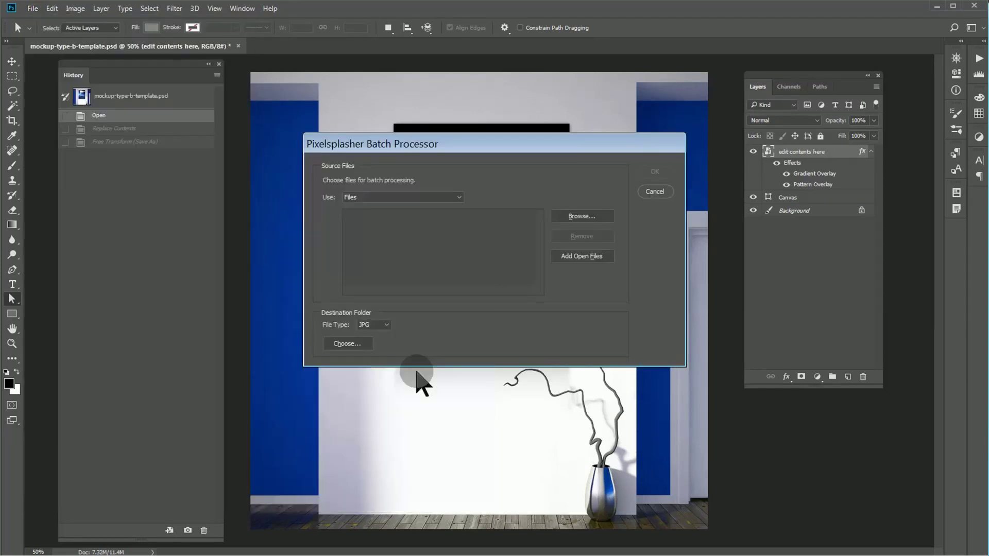
Select all four images in the smaller folder as sources and start the batch
{"action": "left_click", "coordinate": [562, 217]}
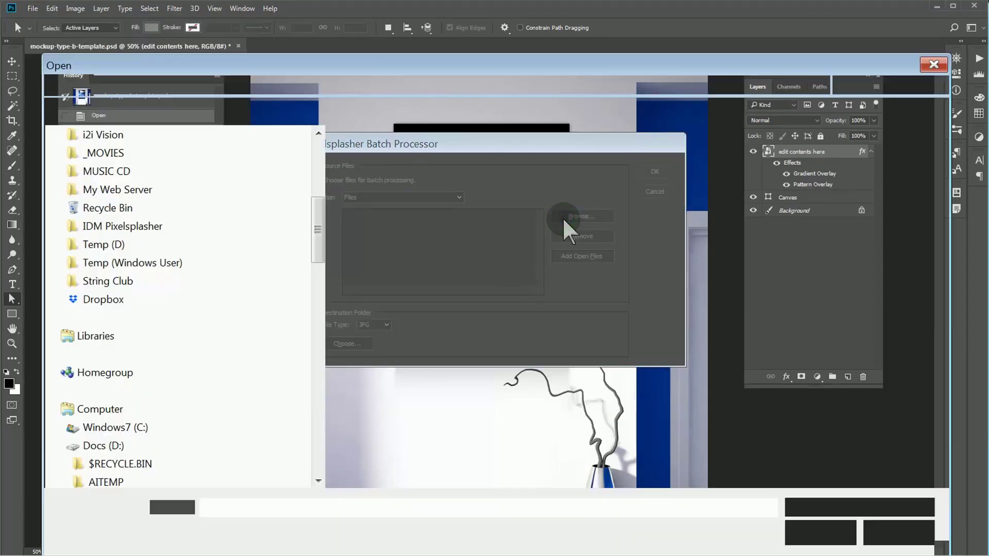
{"action": "left_click", "coordinate": [457, 85]}
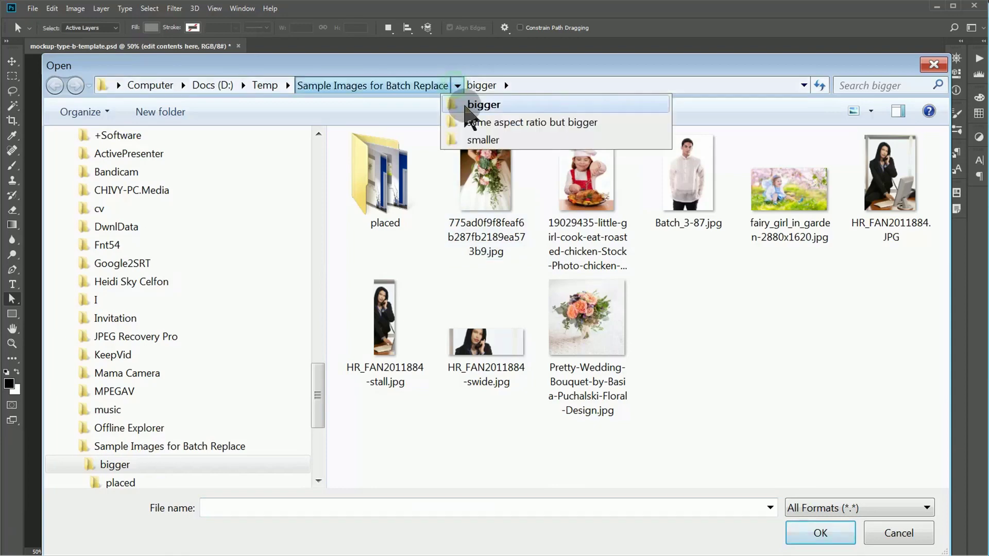
{"action": "left_click", "coordinate": [472, 138]}
{"action": "left_click_drag", "start_coordinate": [402, 417], "coordinate": [866, 135]}
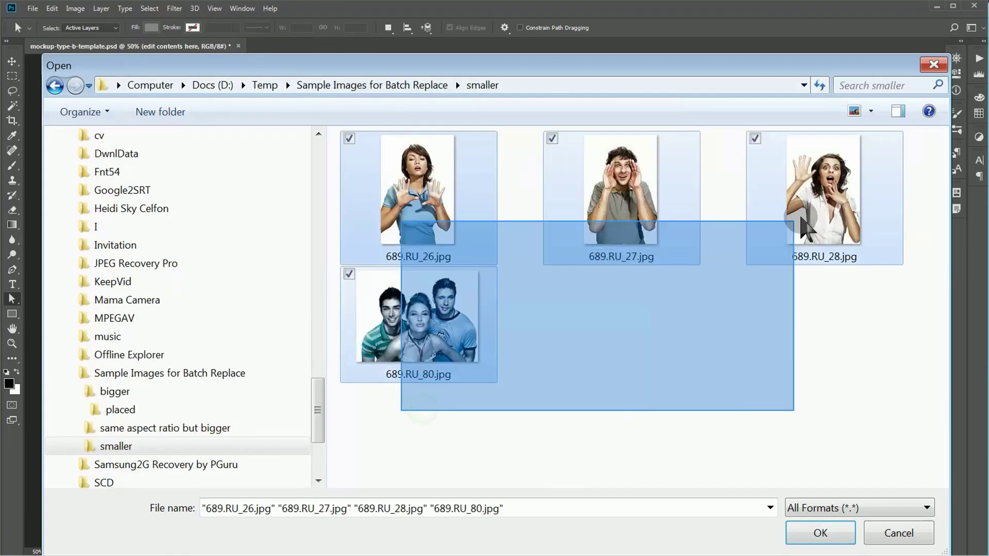
{"action": "left_click", "coordinate": [837, 533]}
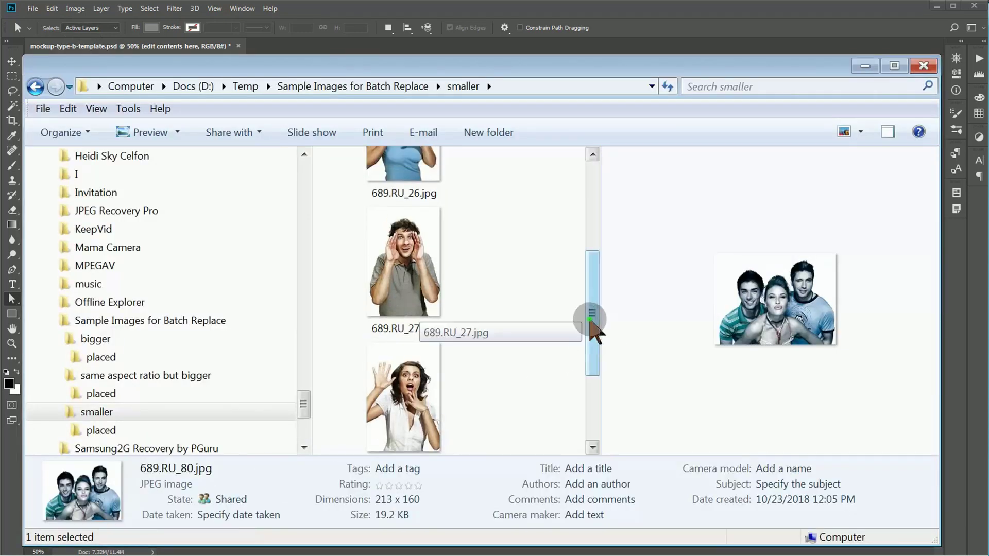
{"action": "left_click_drag", "start_coordinate": [592, 317], "coordinate": [607, 227]}
Preview the four 1600 × 1600 mockups in smaller\placed and open 689.RU_80.jpg full-size
{"action": "double_click", "coordinate": [415, 227]}
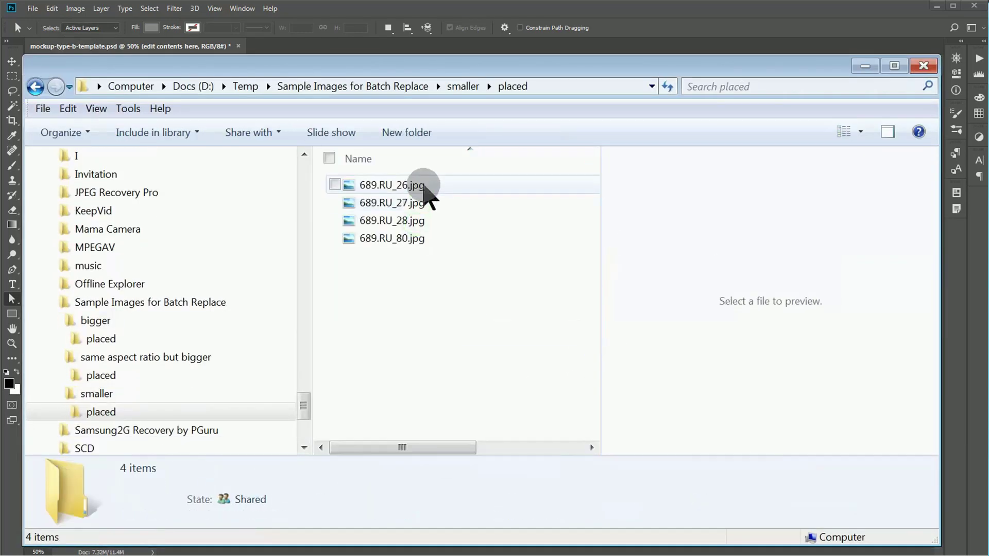
{"action": "left_click", "coordinate": [421, 187]}
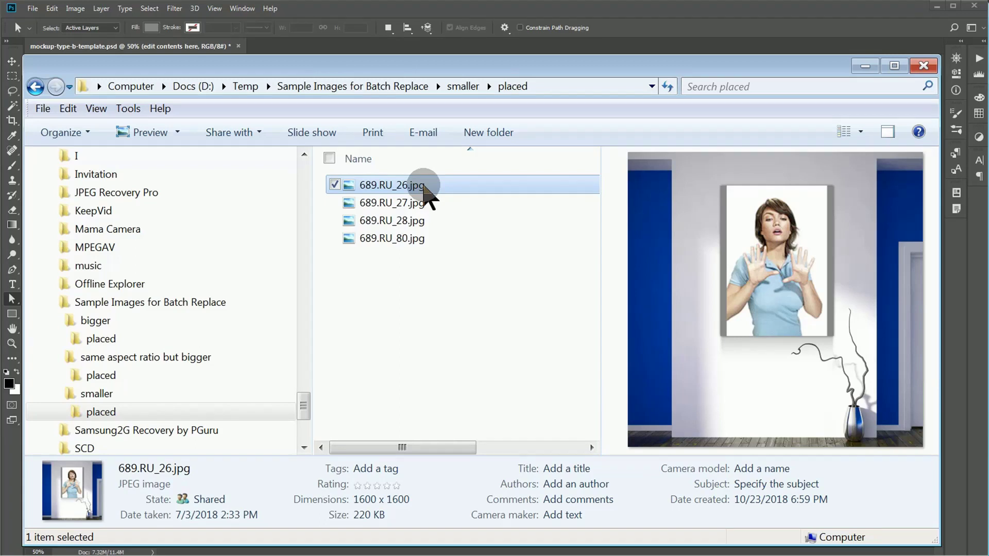
{"action": "key", "text": "Down"}
{"action": "key", "text": "Down"}
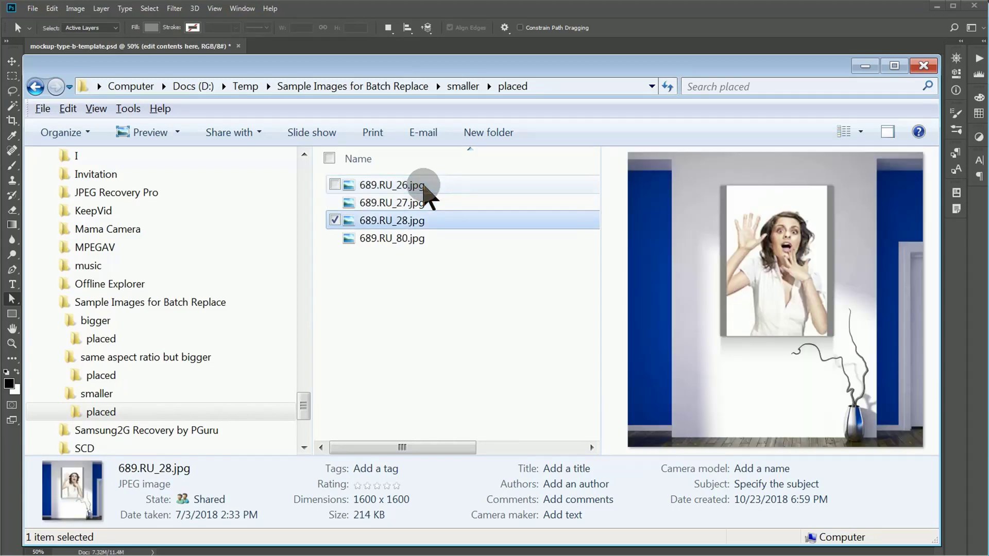
{"action": "key", "text": "Down"}
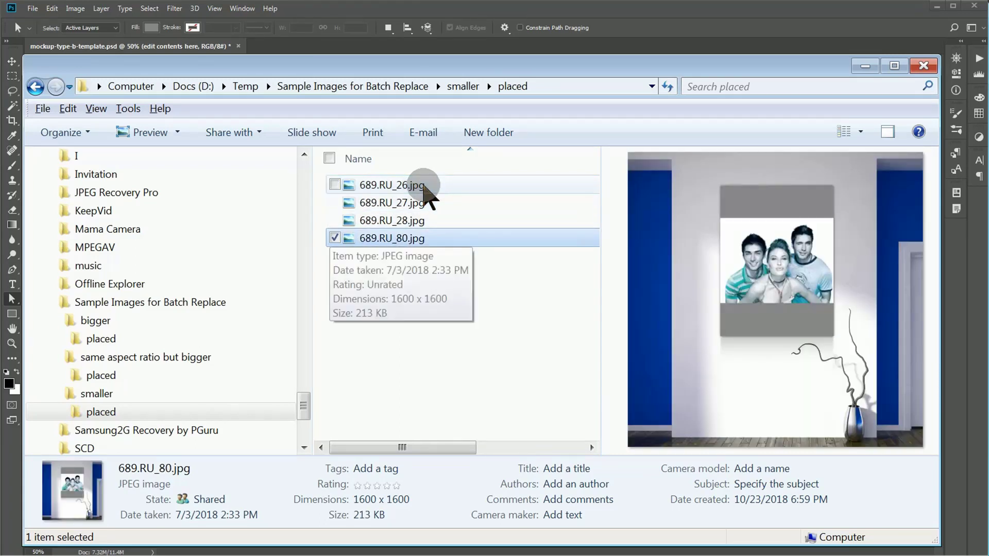
{"action": "left_click", "coordinate": [154, 135]}
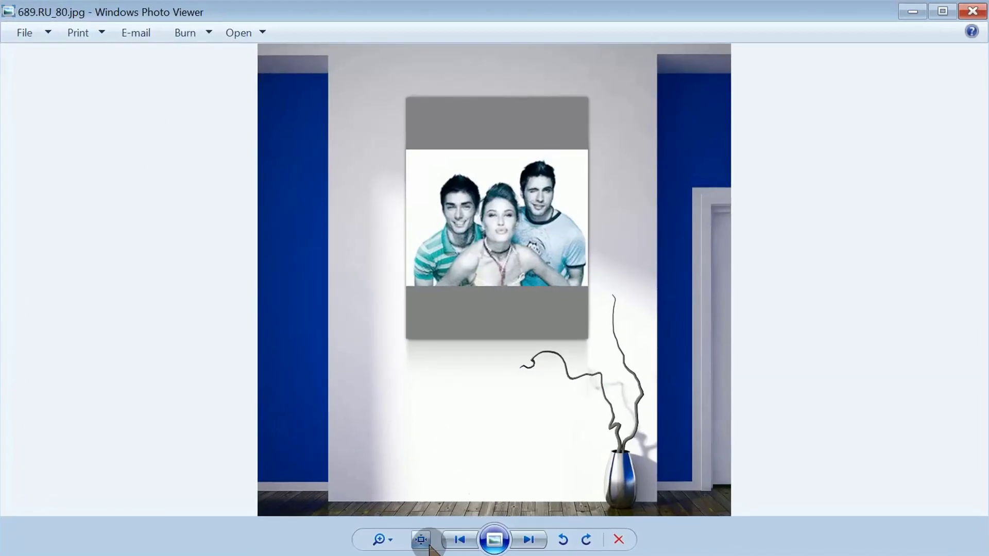
Inspect the four smaller placed mockups (689.RU_26–28) at actual size, then close Photo Viewer
{"action": "left_click", "coordinate": [429, 545]}
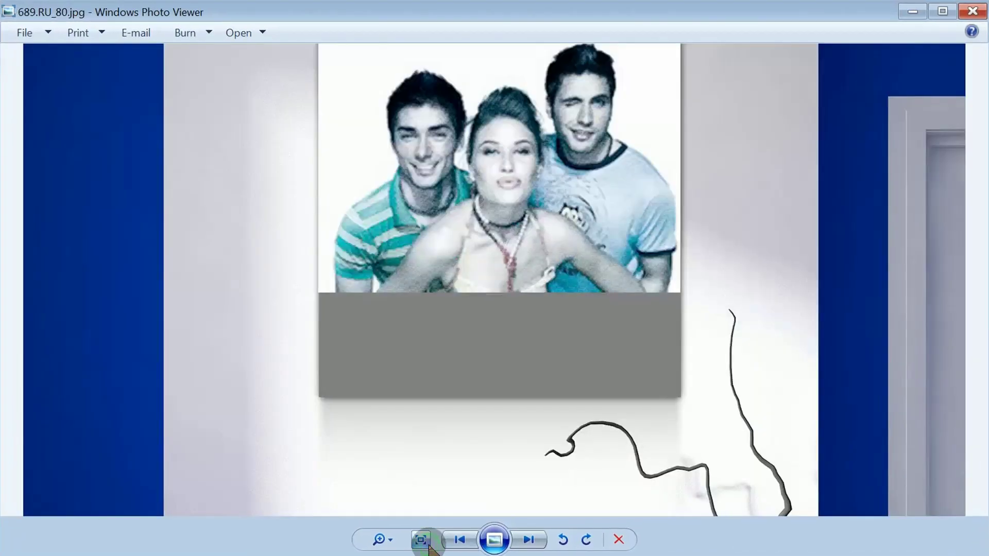
{"action": "mouse_move", "coordinate": [530, 302]}
{"action": "left_mouse_down"}
{"action": "mouse_move", "coordinate": [541, 441]}
{"action": "mouse_move", "coordinate": [552, 387]}
{"action": "left_mouse_up"}
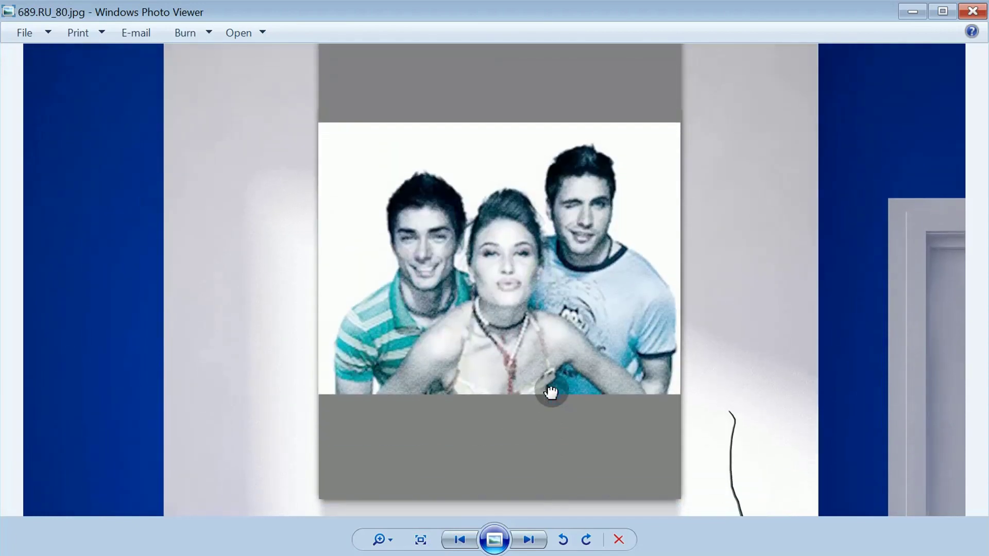
{"action": "left_click", "coordinate": [527, 541]}
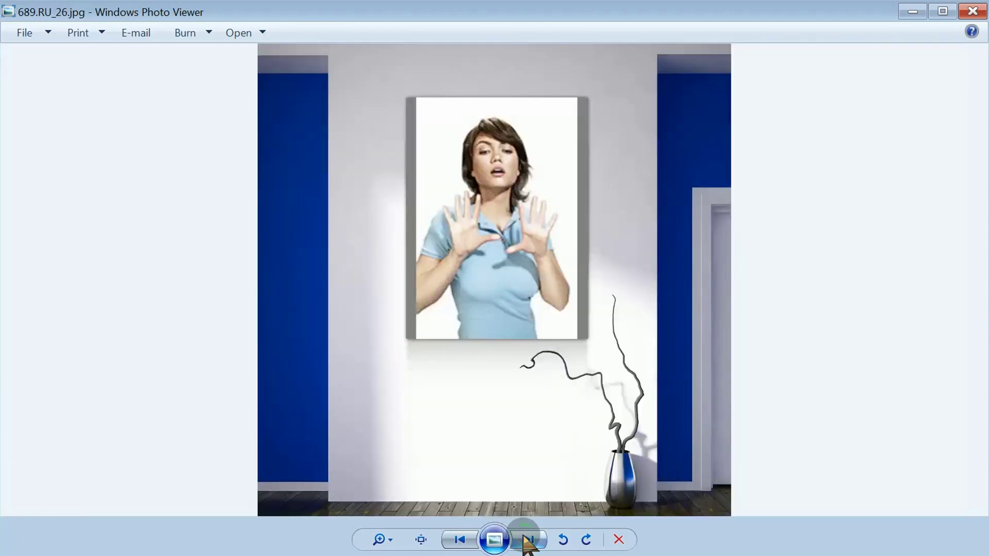
{"action": "left_click", "coordinate": [528, 541]}
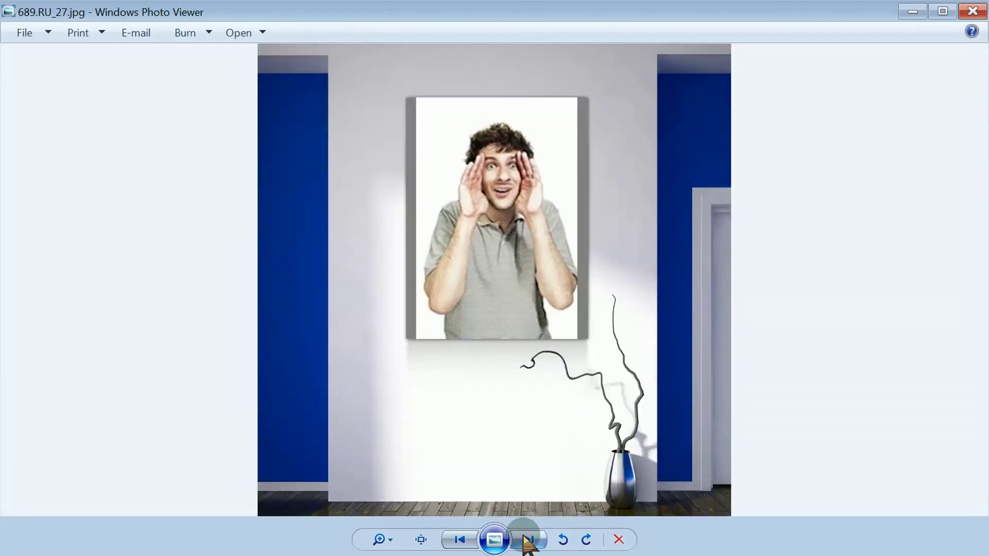
{"action": "left_click", "coordinate": [420, 539]}
{"action": "left_click_drag", "start_coordinate": [587, 398], "coordinate": [585, 476]}
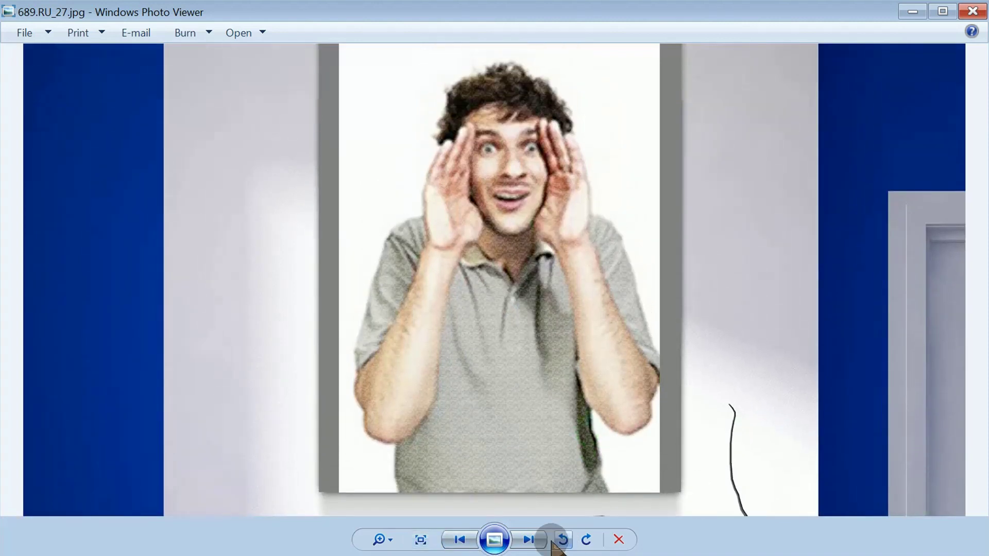
{"action": "left_click", "coordinate": [531, 541]}
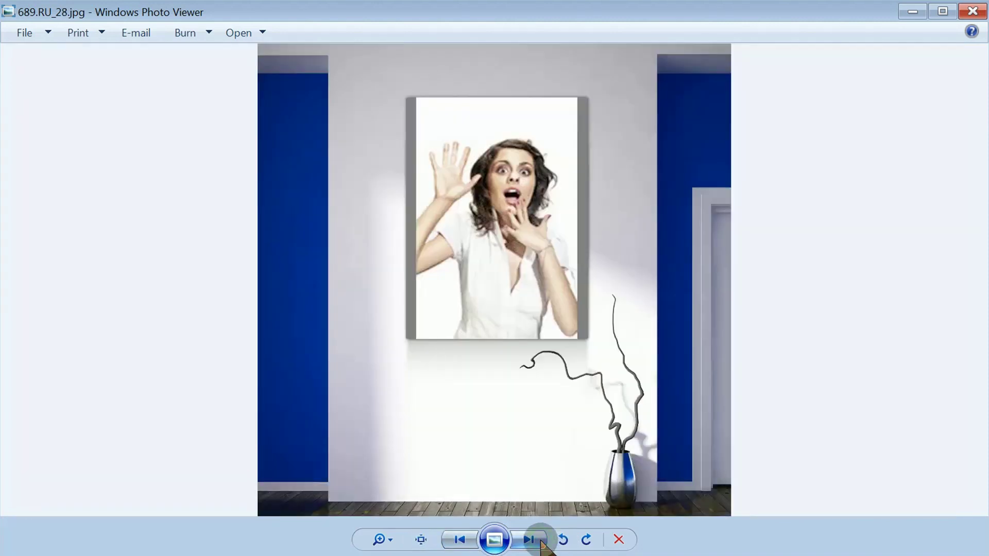
{"action": "left_click", "coordinate": [973, 12]}
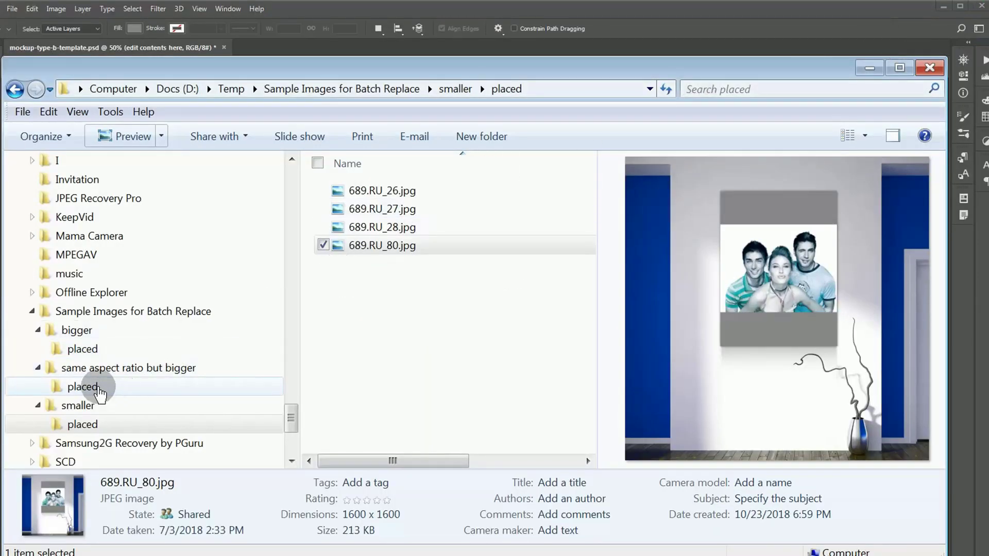
Open the same-aspect-ratio-but-bigger placed folder and preview Sheridanto95thDanRyan.jpg
{"action": "left_click", "coordinate": [83, 387]}
{"action": "left_click", "coordinate": [348, 228]}
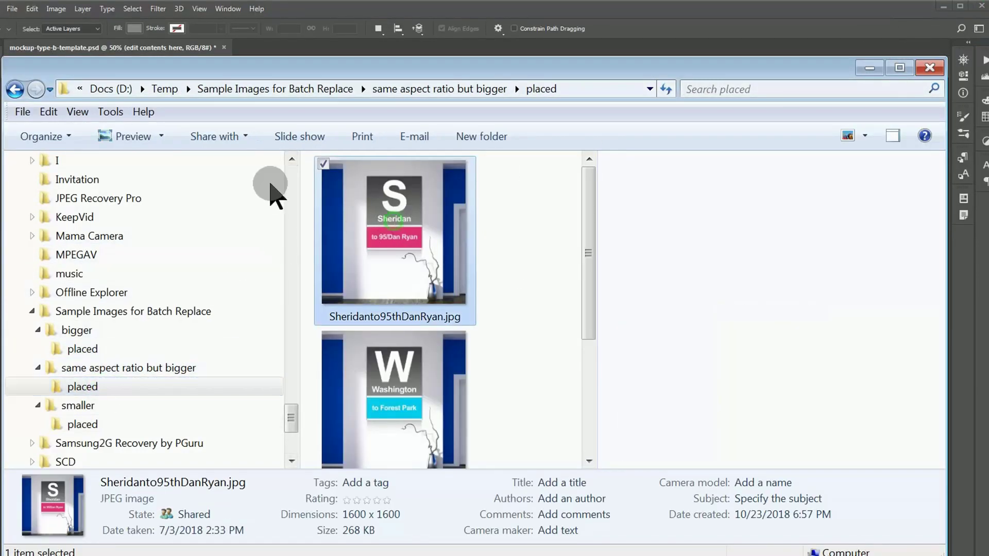
{"action": "left_click", "coordinate": [126, 140]}
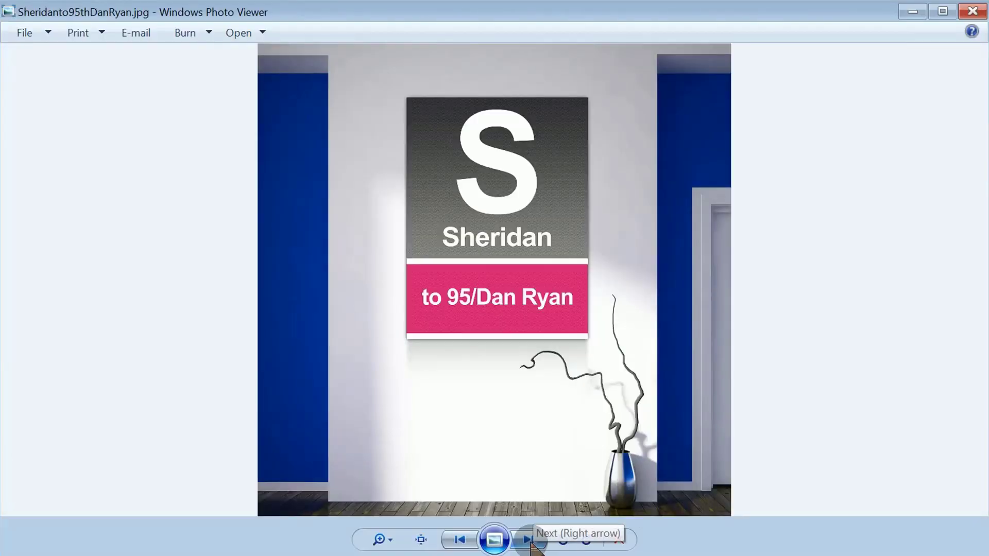
Inspect the Sheridan, Washington and Washington/Wells sign mockups at actual size
{"action": "left_click", "coordinate": [420, 539]}
{"action": "left_click_drag", "start_coordinate": [539, 296], "coordinate": [550, 492]}
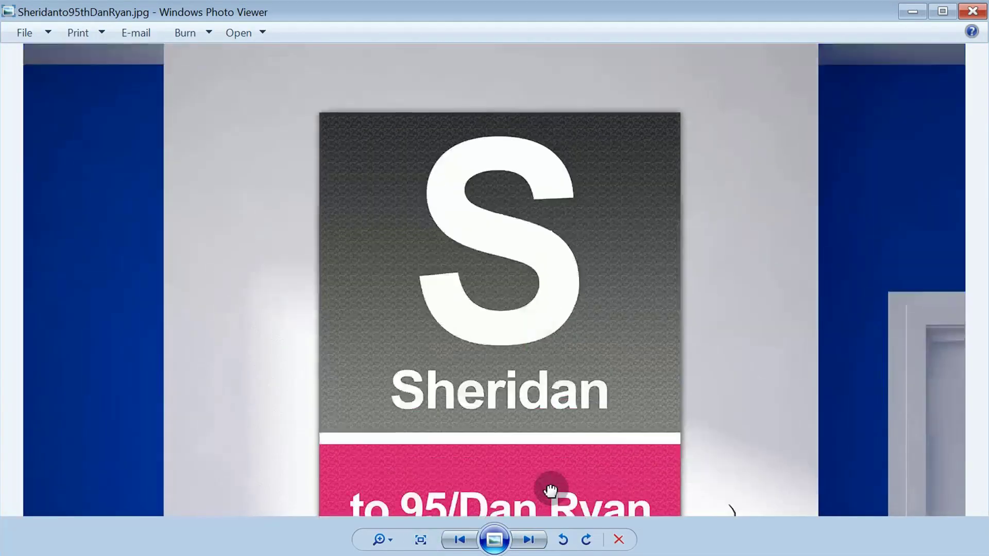
{"action": "left_click", "coordinate": [529, 539]}
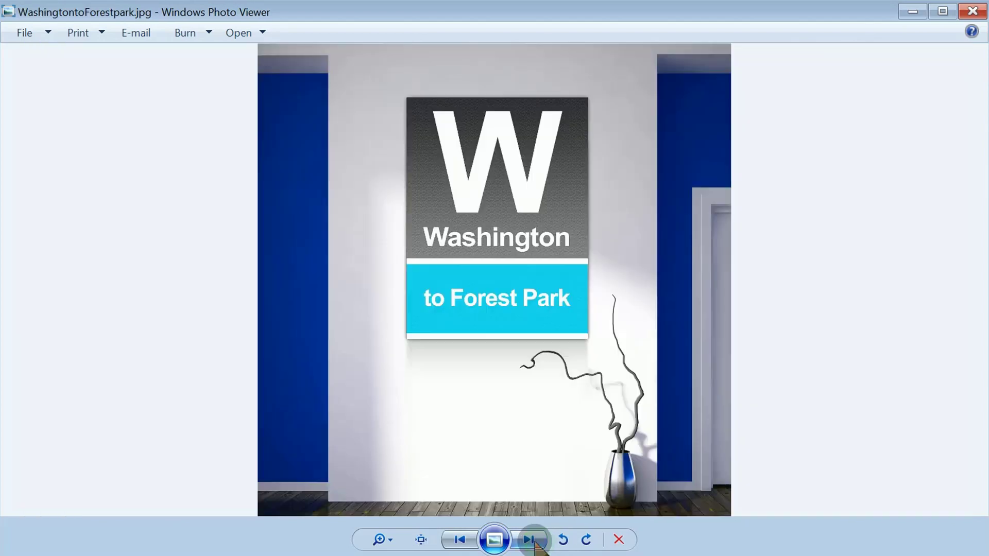
{"action": "left_click", "coordinate": [421, 540]}
{"action": "left_click_drag", "start_coordinate": [578, 210], "coordinate": [592, 400]}
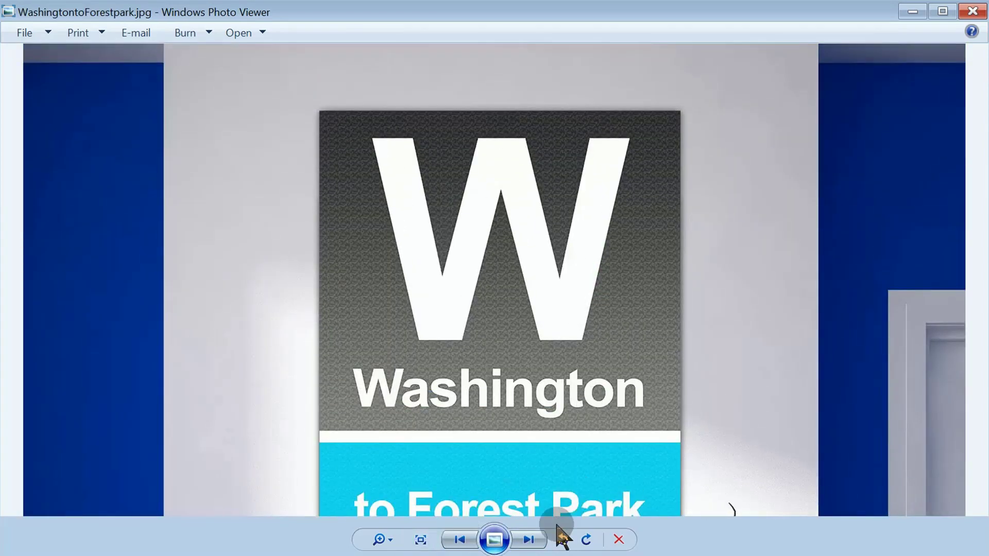
{"action": "left_click", "coordinate": [529, 540]}
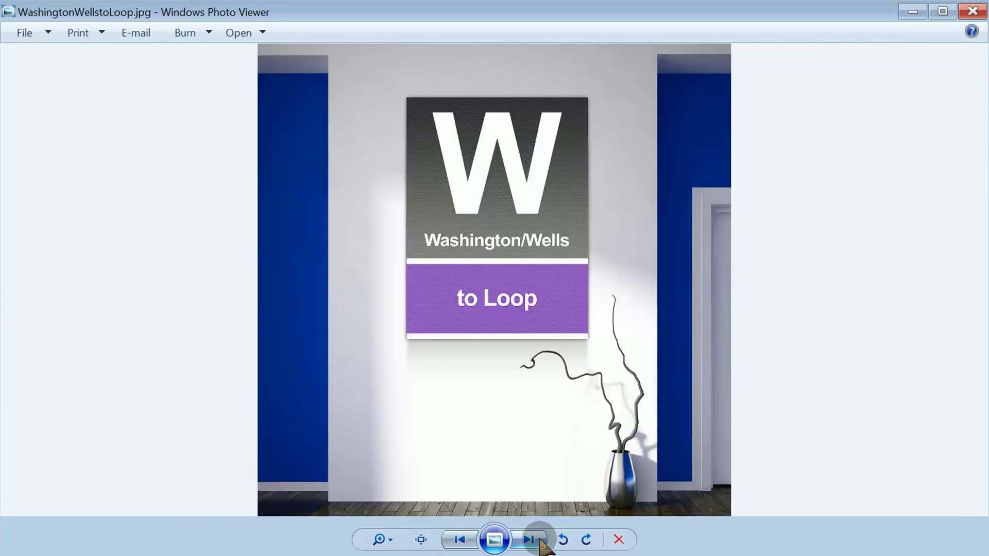
{"action": "left_click", "coordinate": [420, 540]}
{"action": "left_click_drag", "start_coordinate": [441, 457], "coordinate": [501, 325]}
{"action": "left_click_drag", "start_coordinate": [586, 239], "coordinate": [591, 416]}
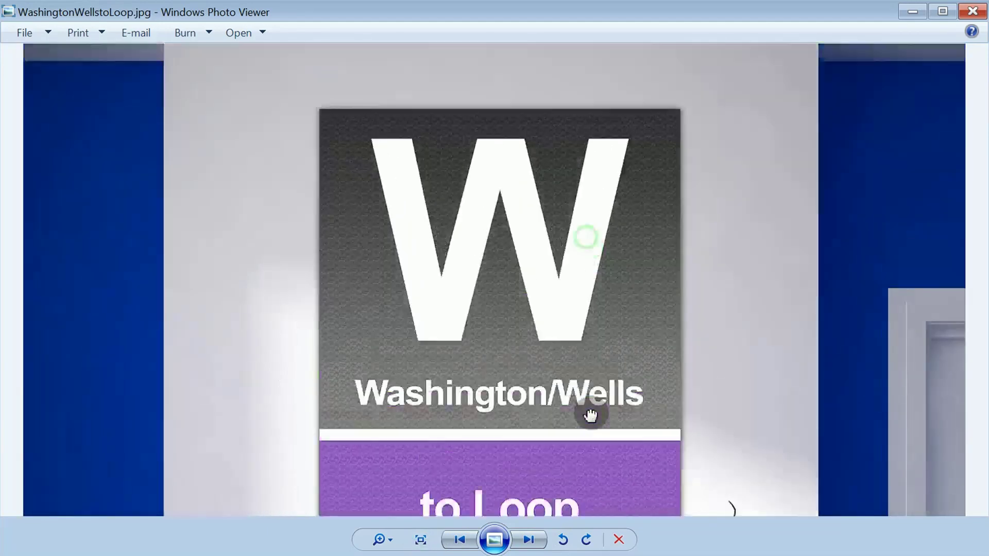
Open the bigger\placed folder and preview its first mockup in Photo Viewer
{"action": "left_click", "coordinate": [972, 11]}
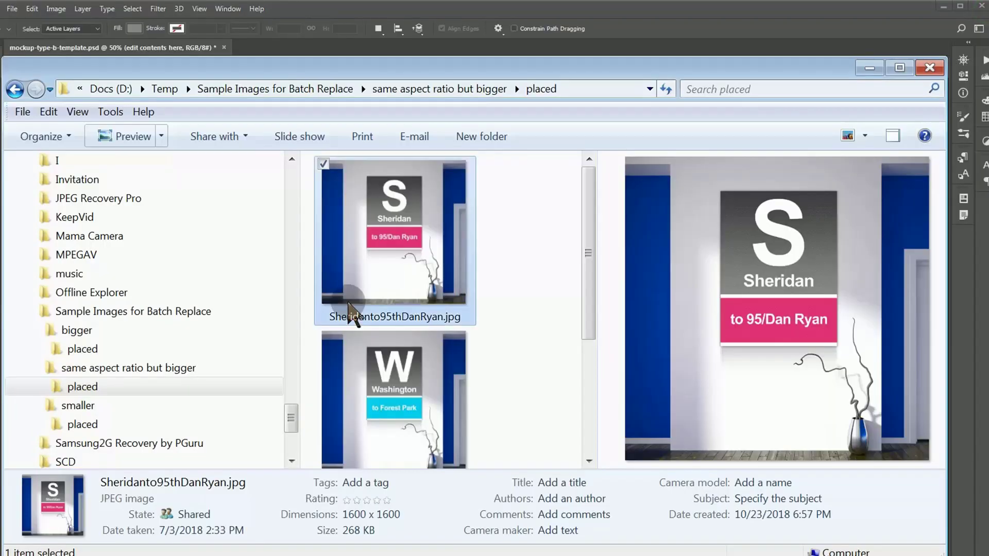
{"action": "left_click", "coordinate": [61, 350]}
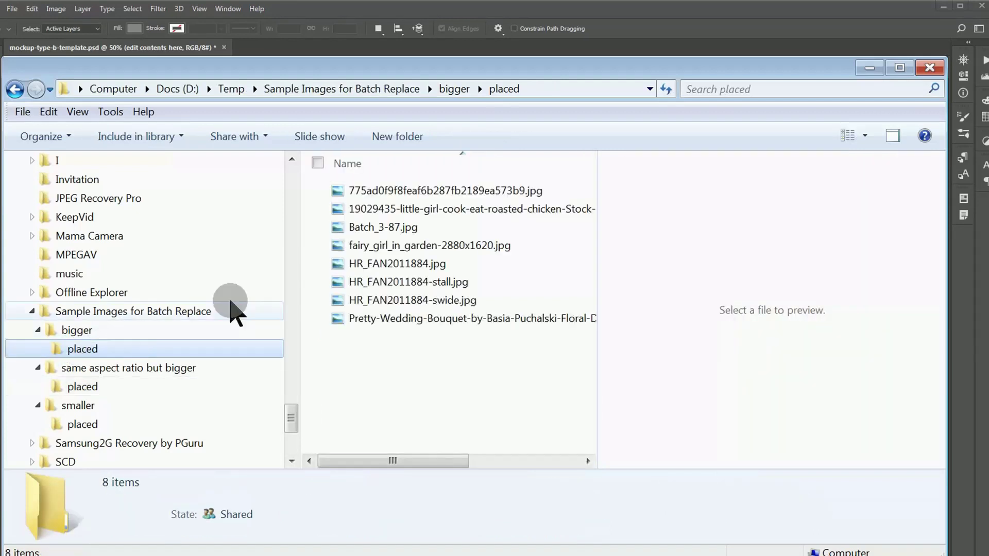
{"action": "left_click", "coordinate": [352, 192]}
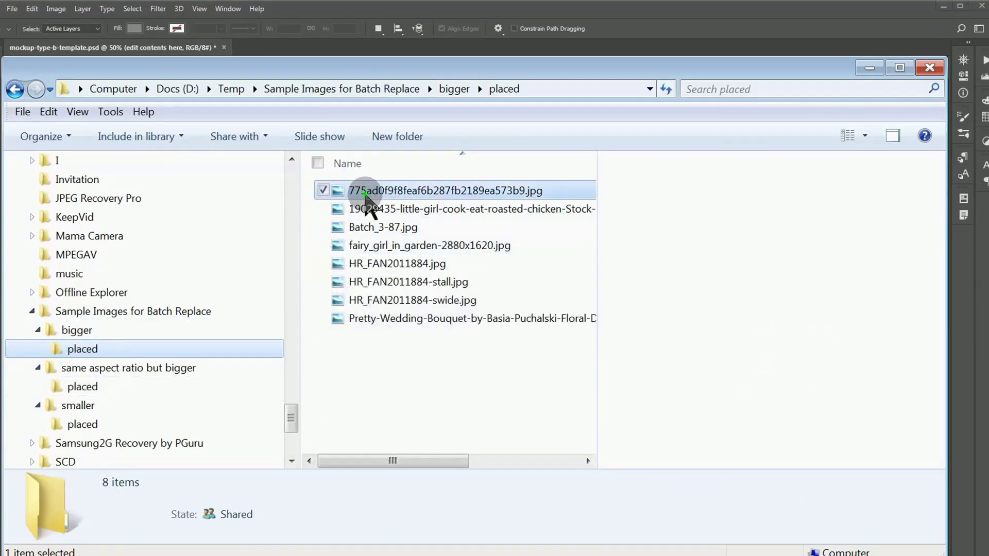
{"action": "left_click", "coordinate": [133, 137]}
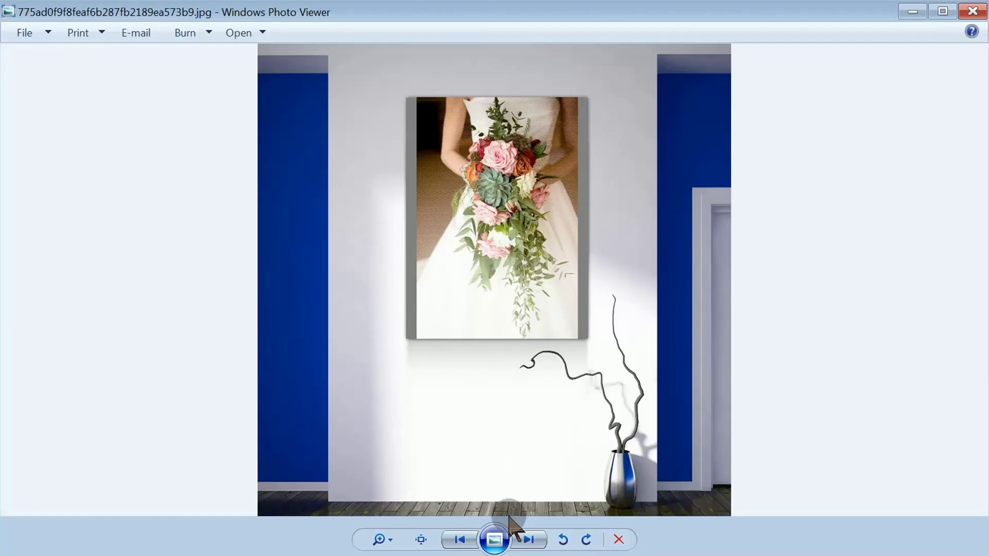
Inspect the fairy-girl bouquet mockup and the next result's frame top at actual size
{"action": "left_click", "coordinate": [420, 540]}
{"action": "left_click_drag", "start_coordinate": [510, 201], "coordinate": [503, 343]}
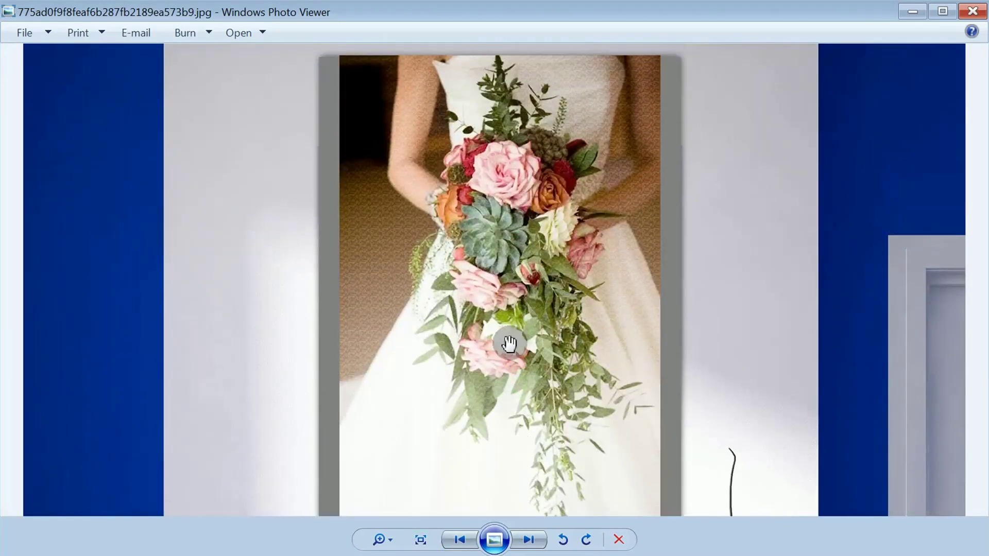
{"action": "left_click_drag", "start_coordinate": [510, 228], "coordinate": [524, 342]}
{"action": "left_click", "coordinate": [531, 539]}
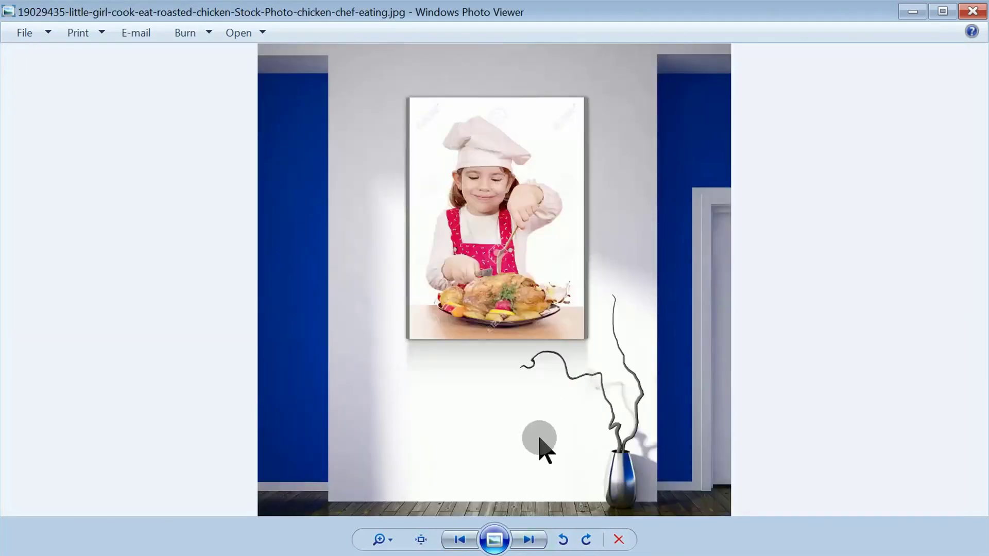
{"action": "left_click", "coordinate": [420, 539]}
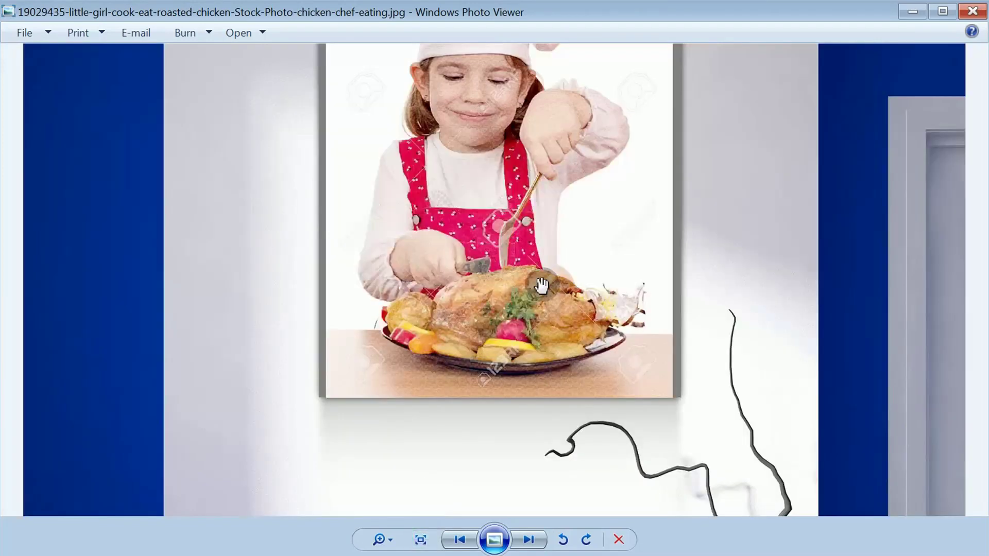
{"action": "left_click_drag", "start_coordinate": [559, 258], "coordinate": [558, 432]}
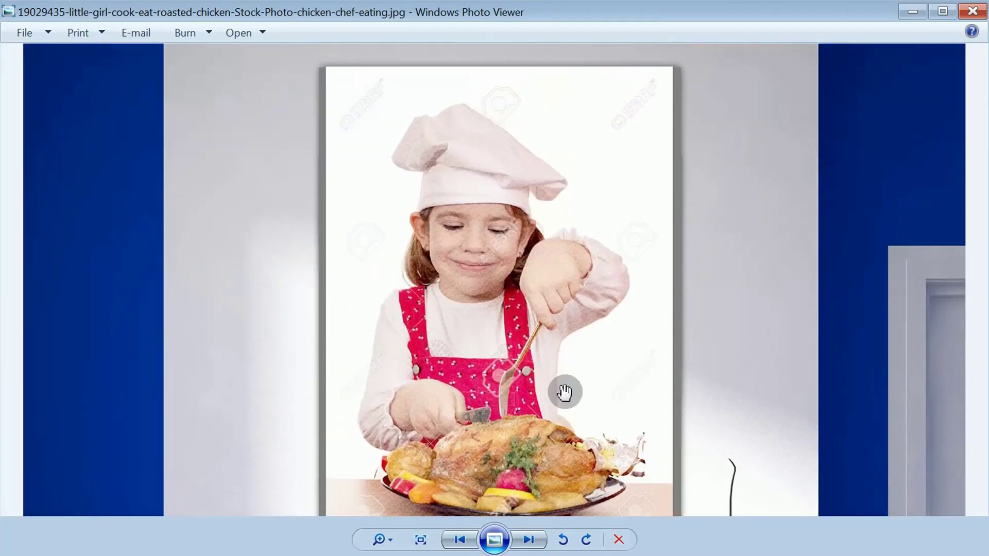
{"action": "left_click", "coordinate": [531, 541]}
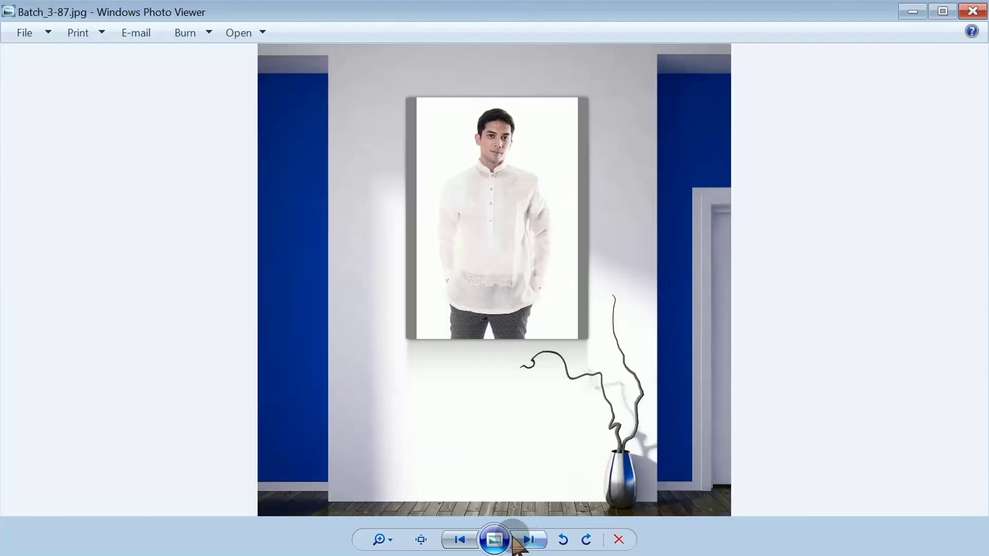
Inspect an HR_FAN2011884 mockup's face and the next result's frame top at actual size
{"action": "left_click", "coordinate": [421, 539]}
{"action": "left_click_drag", "start_coordinate": [555, 243], "coordinate": [539, 456]}
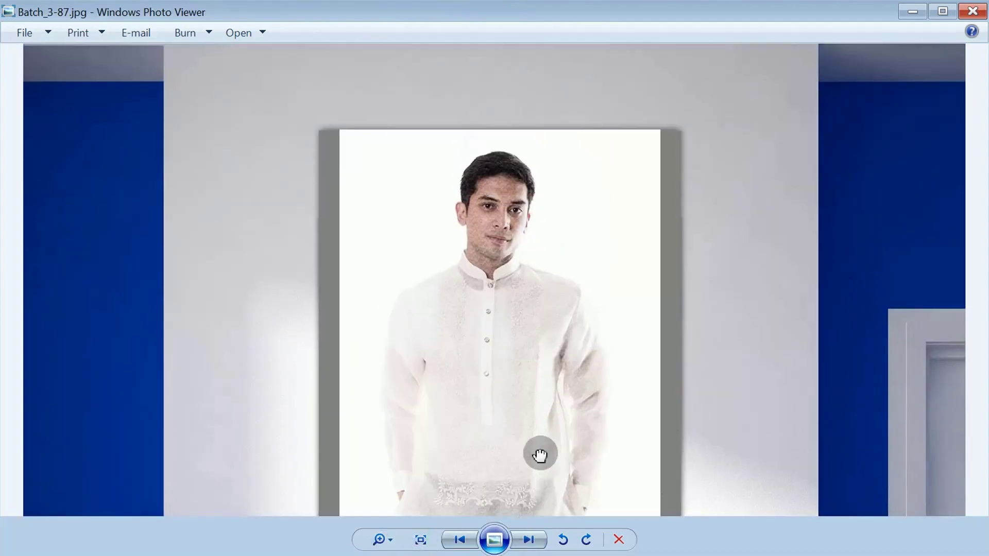
{"action": "left_click", "coordinate": [530, 540]}
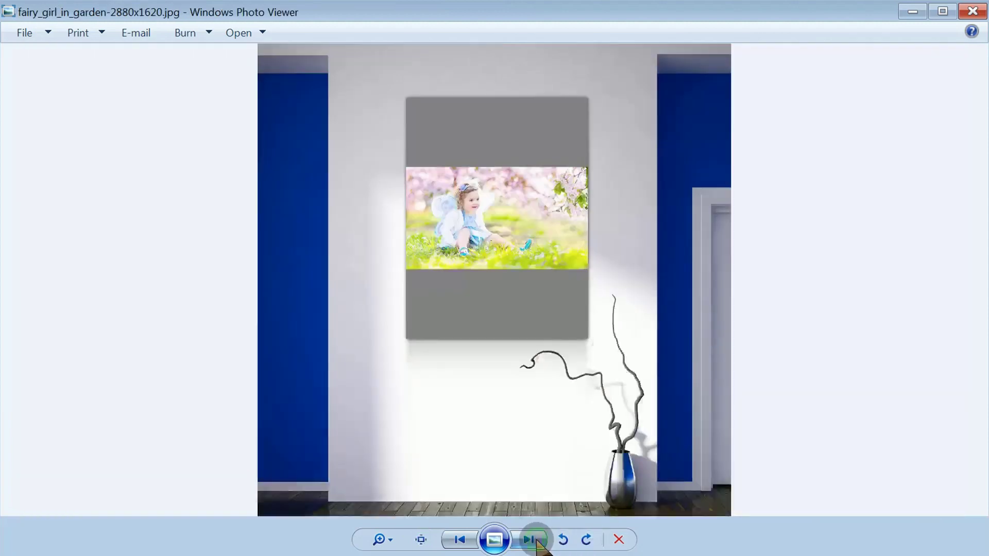
{"action": "left_click", "coordinate": [420, 541]}
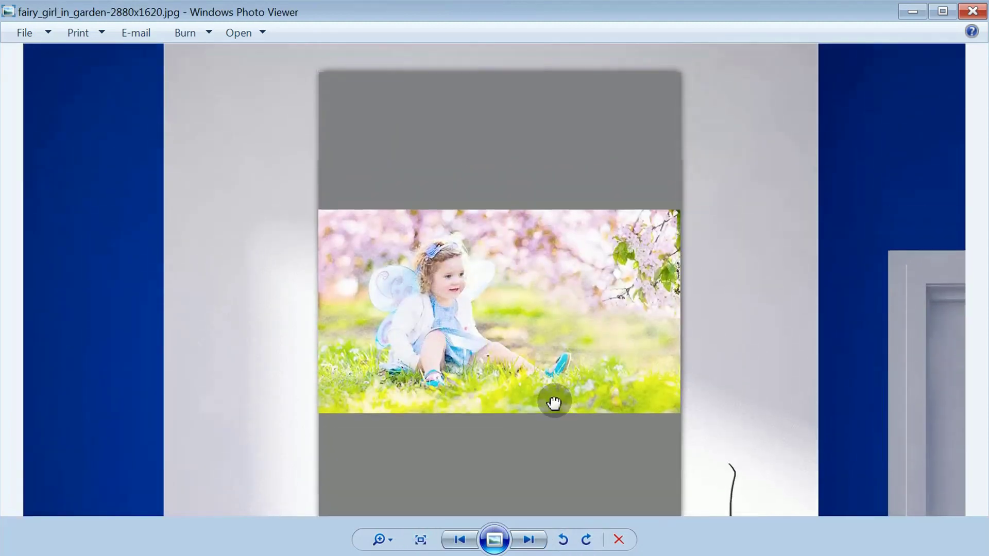
{"action": "left_click_drag", "start_coordinate": [561, 244], "coordinate": [554, 433]}
{"action": "left_click", "coordinate": [539, 543]}
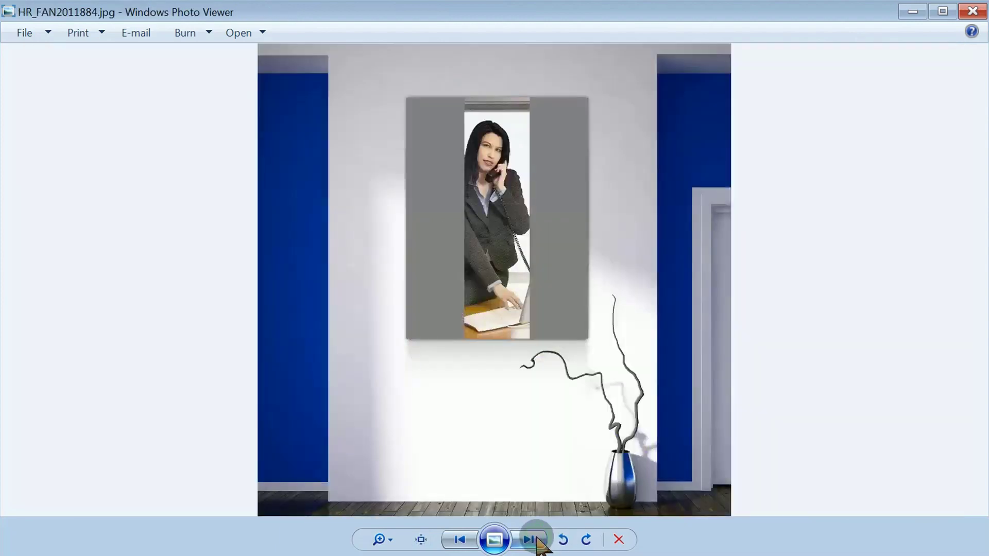
Check two more mockups' frame tops at actual size, ending on HR_FAN2011884-swide.jpg
{"action": "left_click", "coordinate": [421, 541]}
{"action": "left_click_drag", "start_coordinate": [506, 298], "coordinate": [514, 472]}
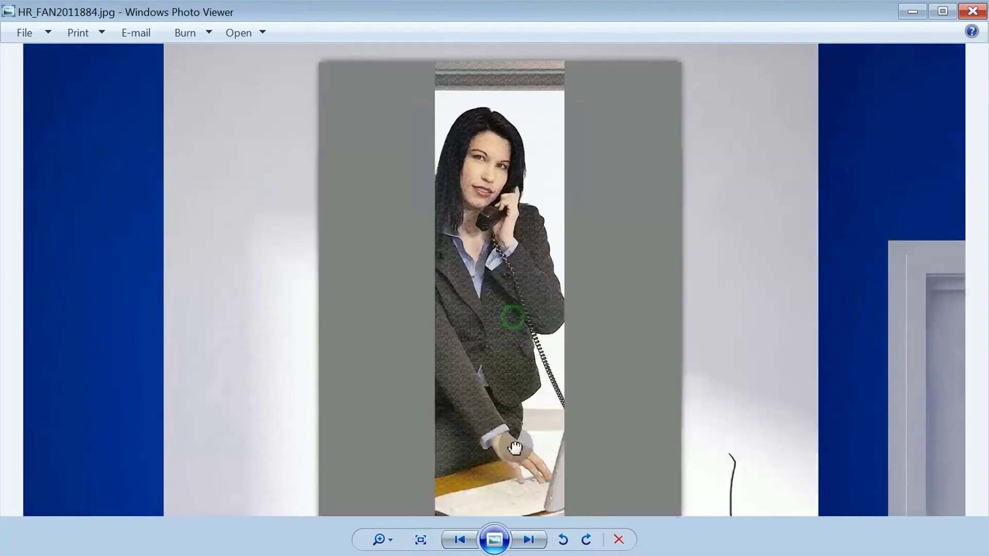
{"action": "left_click", "coordinate": [540, 543]}
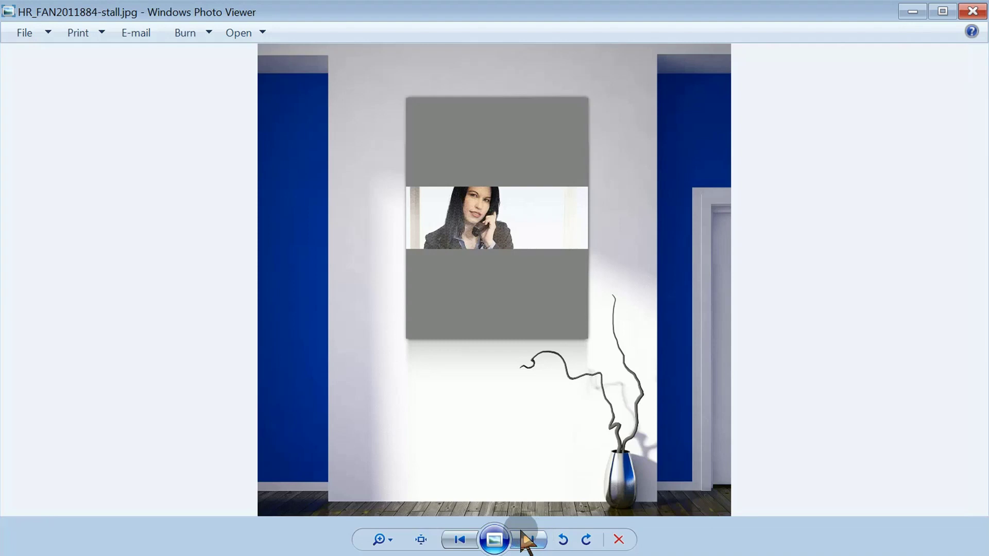
{"action": "left_click", "coordinate": [421, 540]}
{"action": "left_click_drag", "start_coordinate": [570, 267], "coordinate": [553, 396]}
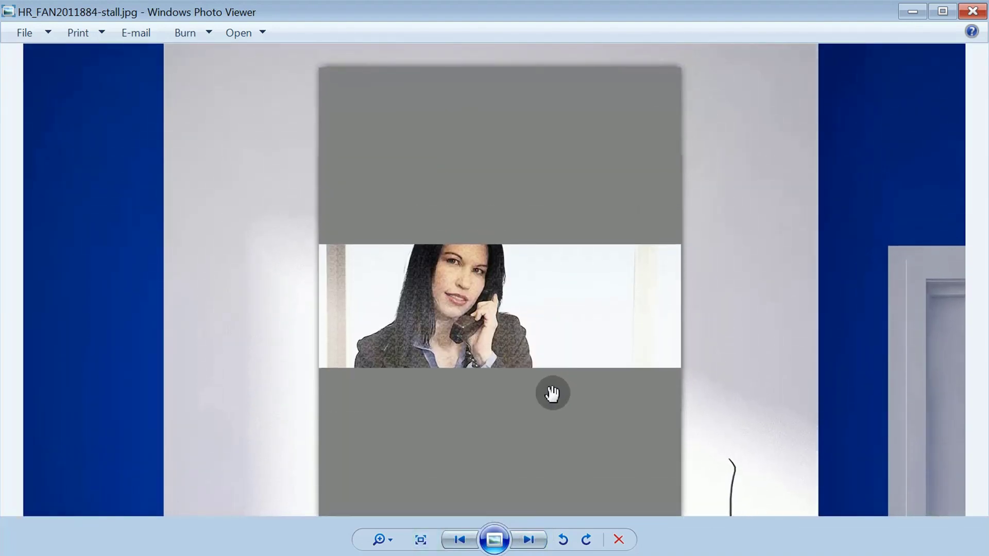
{"action": "left_click", "coordinate": [528, 539]}
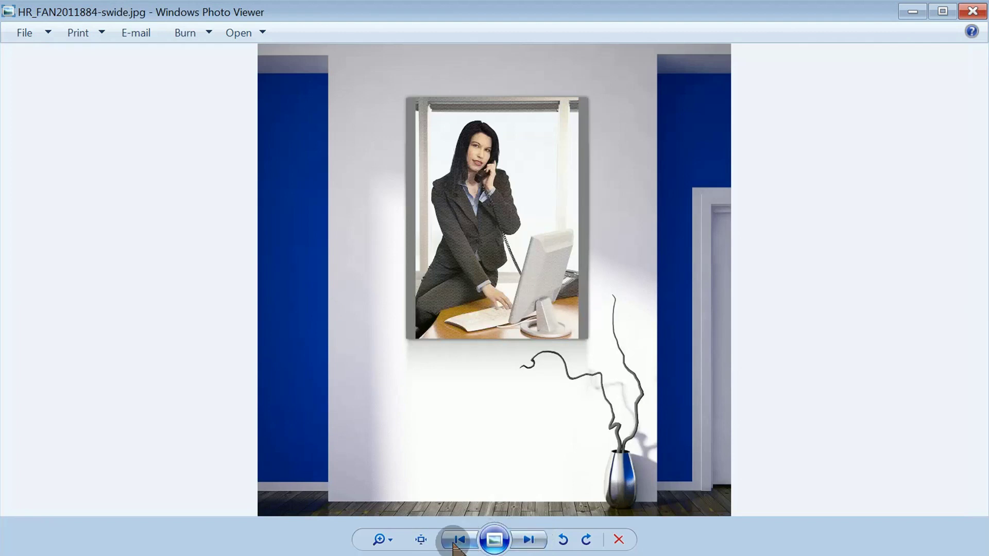